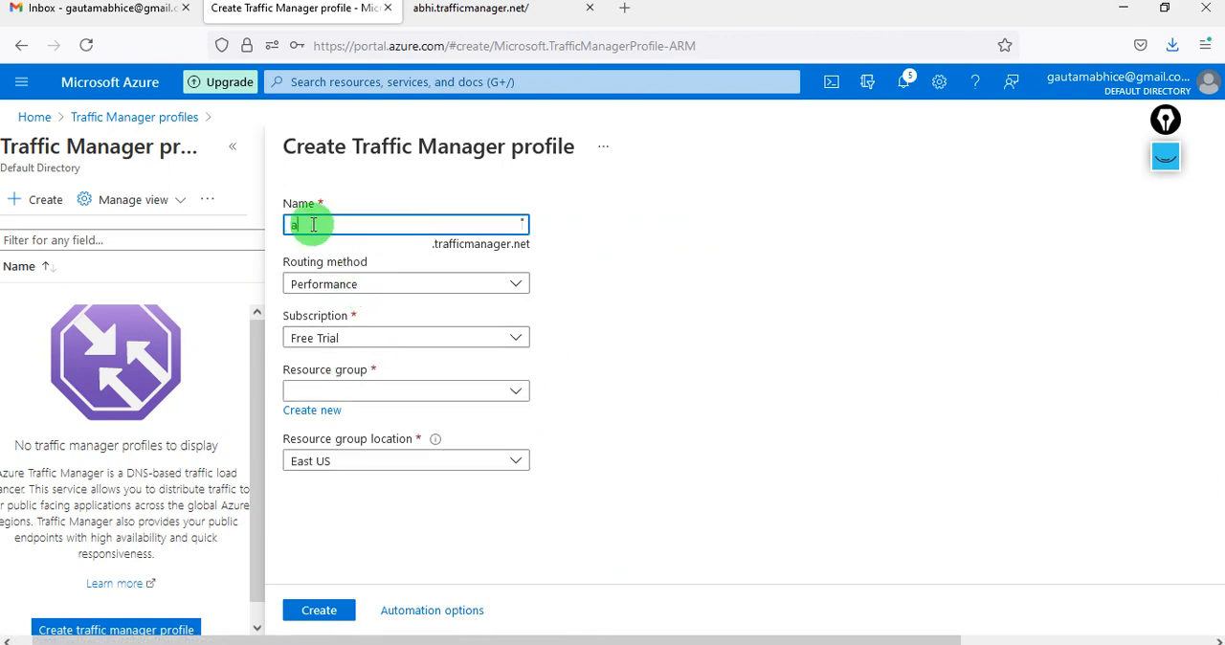
- Create the Traffic Manager profile under the owner's name, with Geographic routing and the Agtech resource group
text(gautam)
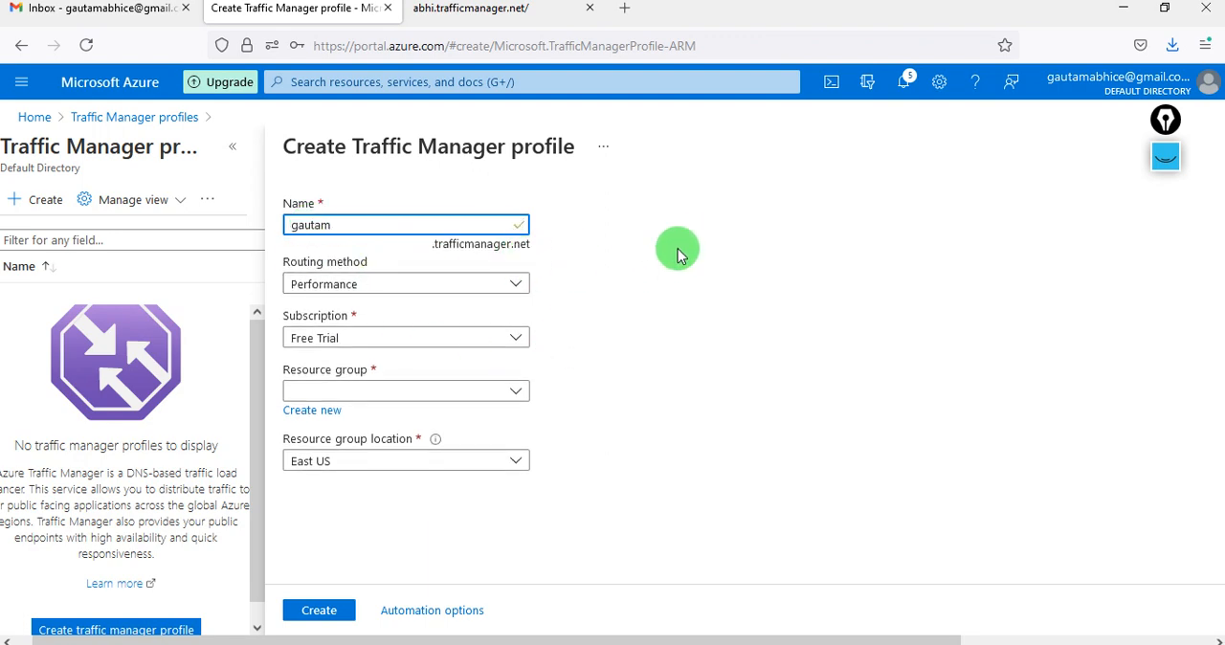
middle_click(461, 10)
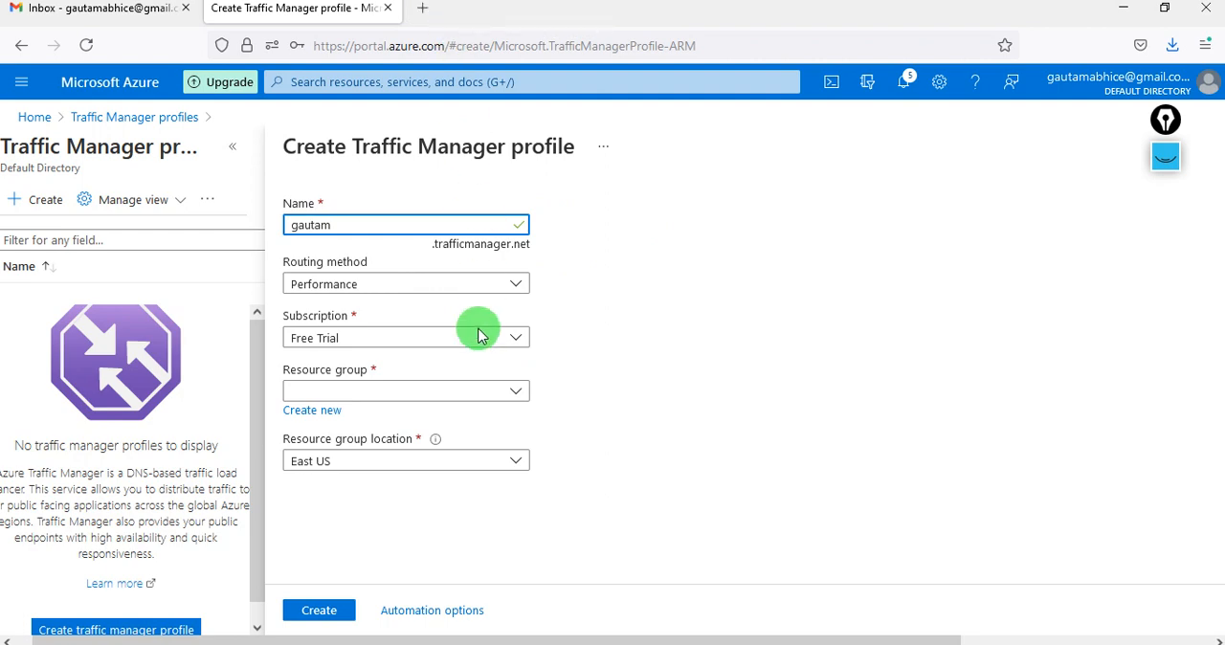
click(444, 289)
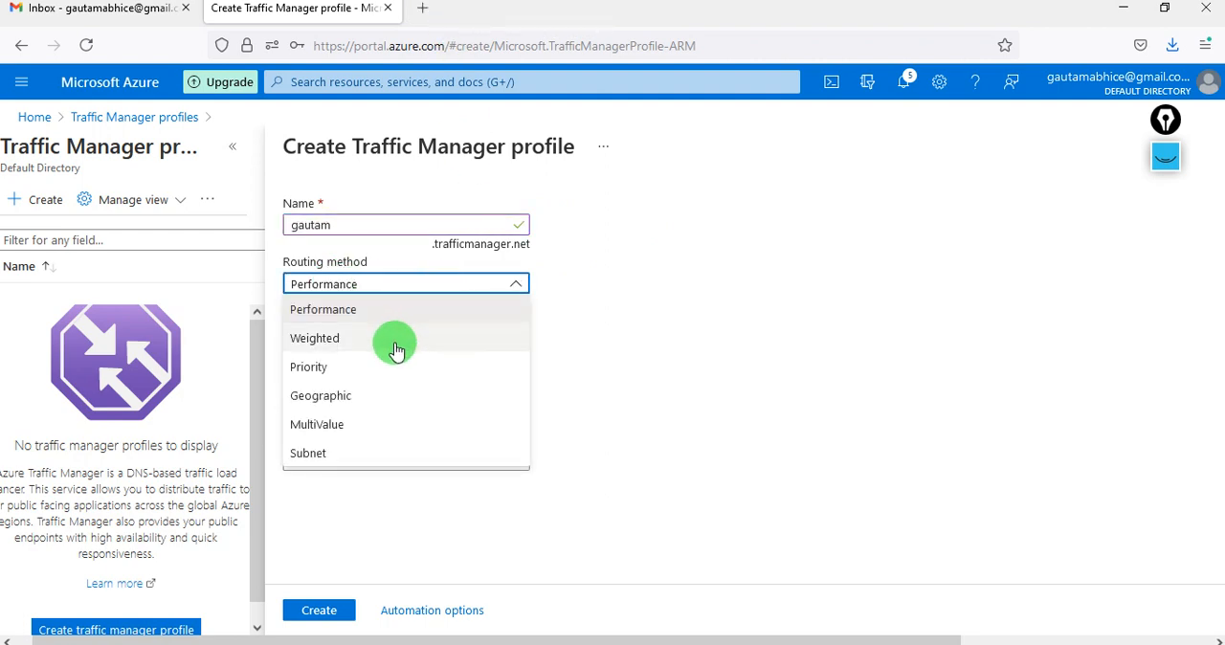
click(377, 395)
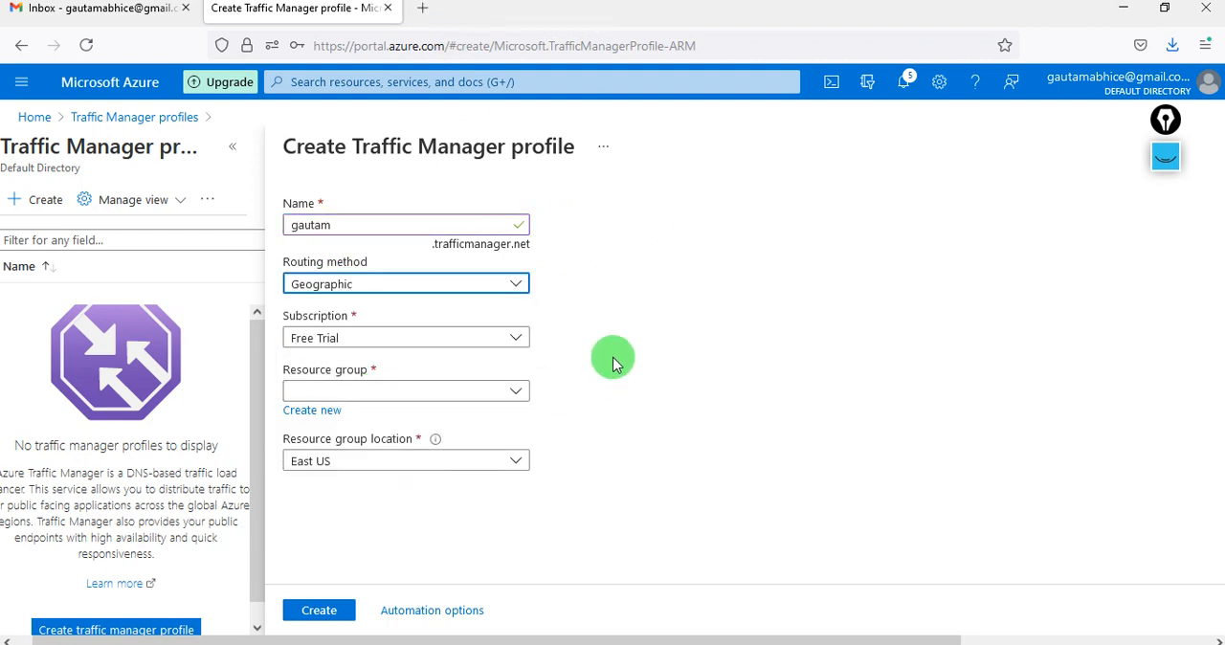
click(438, 390)
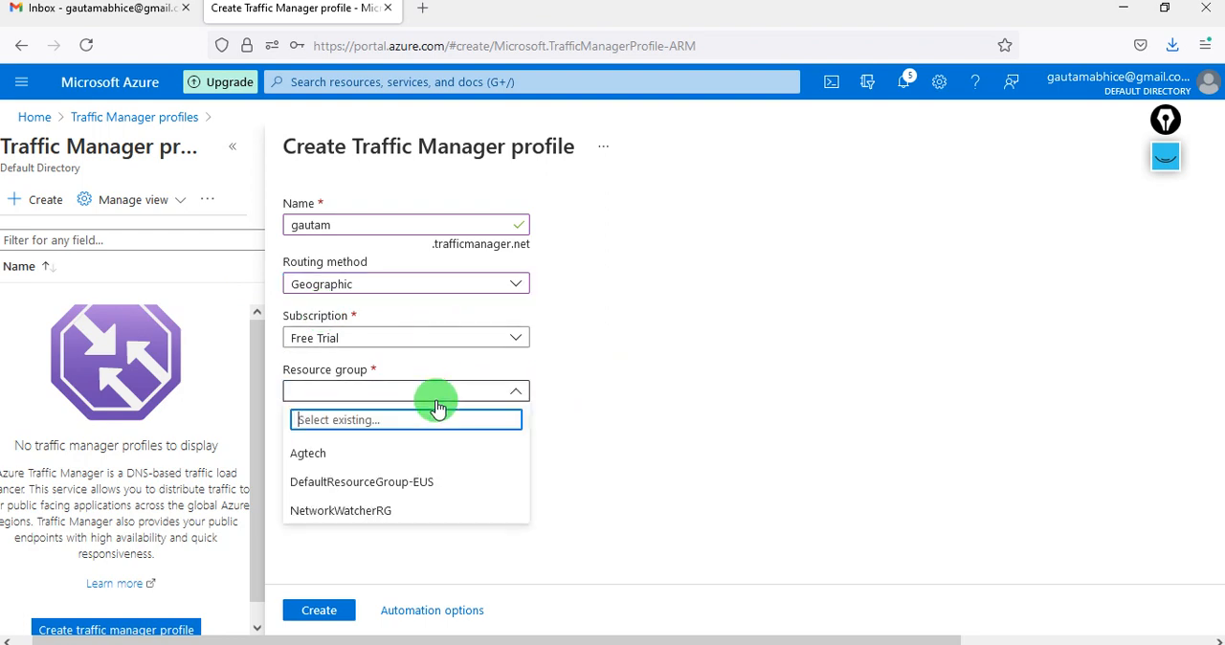
click(314, 449)
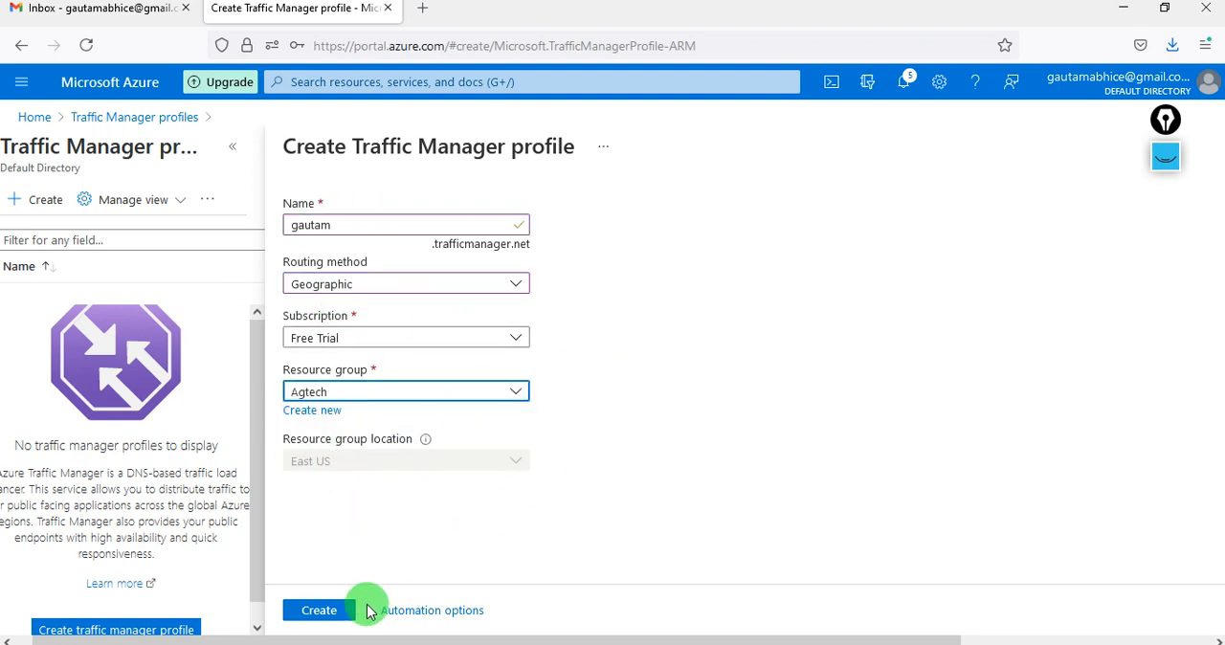
click(321, 614)
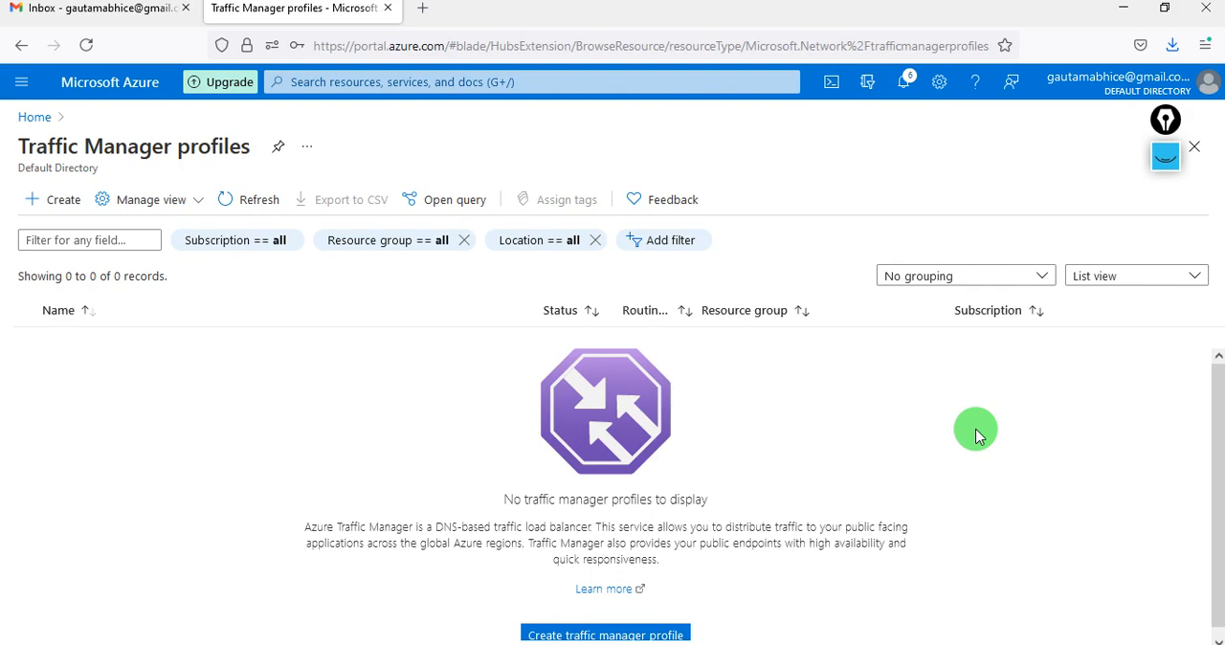
- Check the deployment notifications and refresh the list of Traffic Manager profiles
click(902, 86)
click(902, 86)
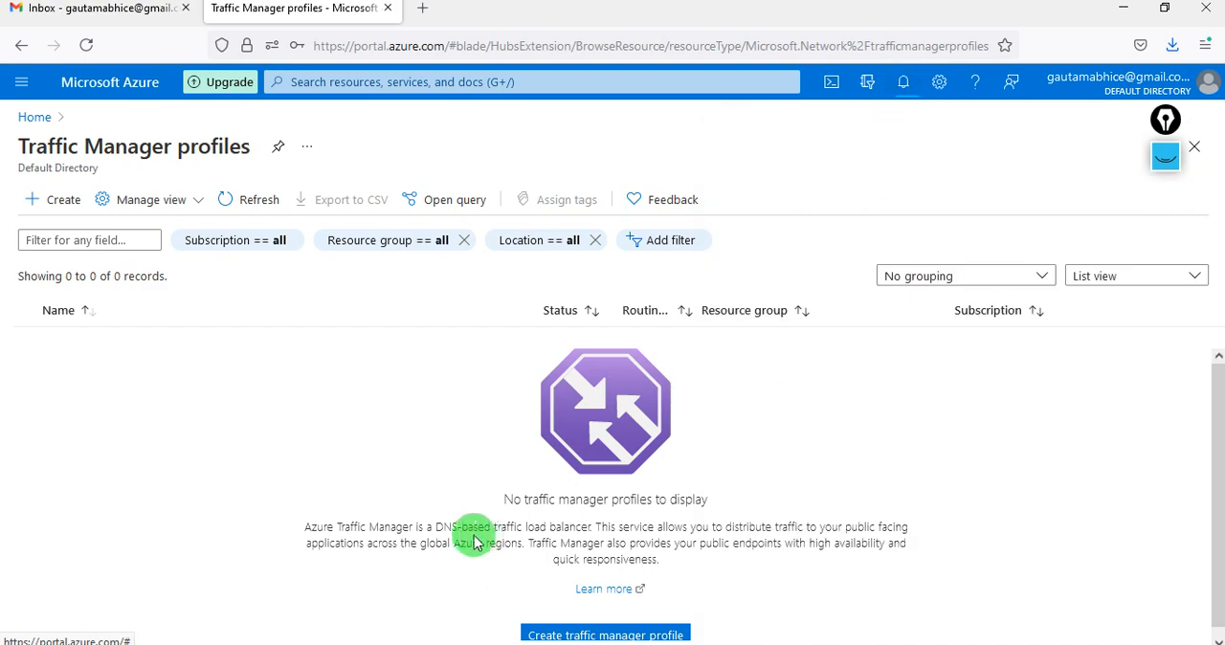
click(243, 194)
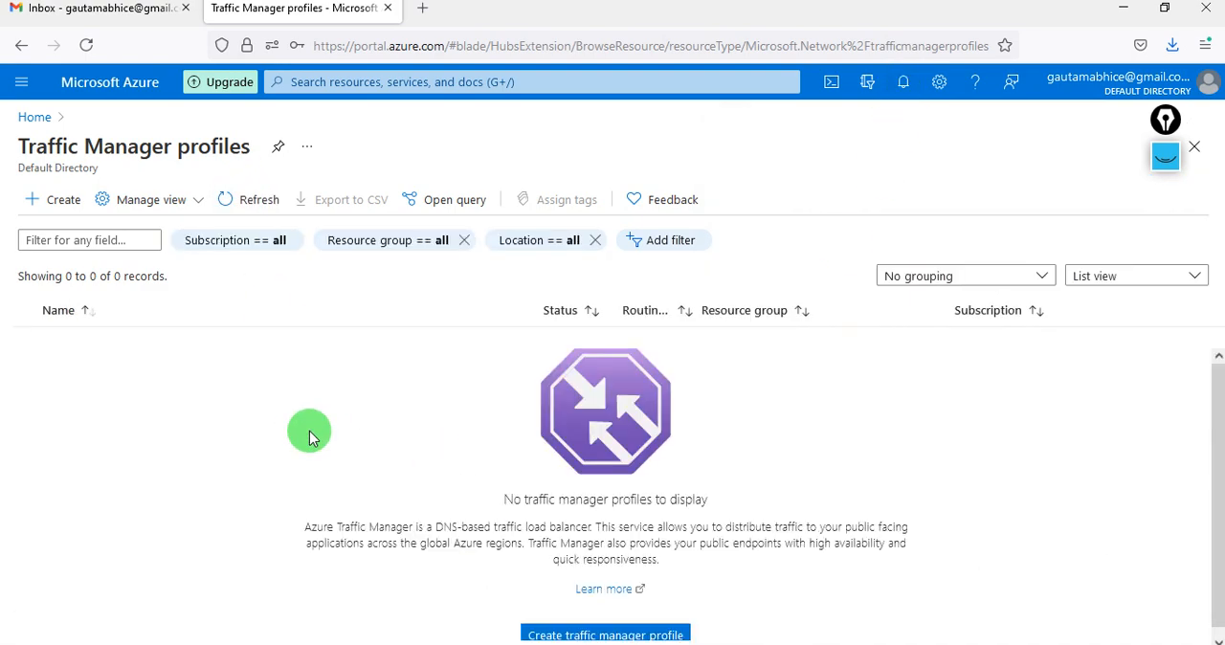
click(237, 199)
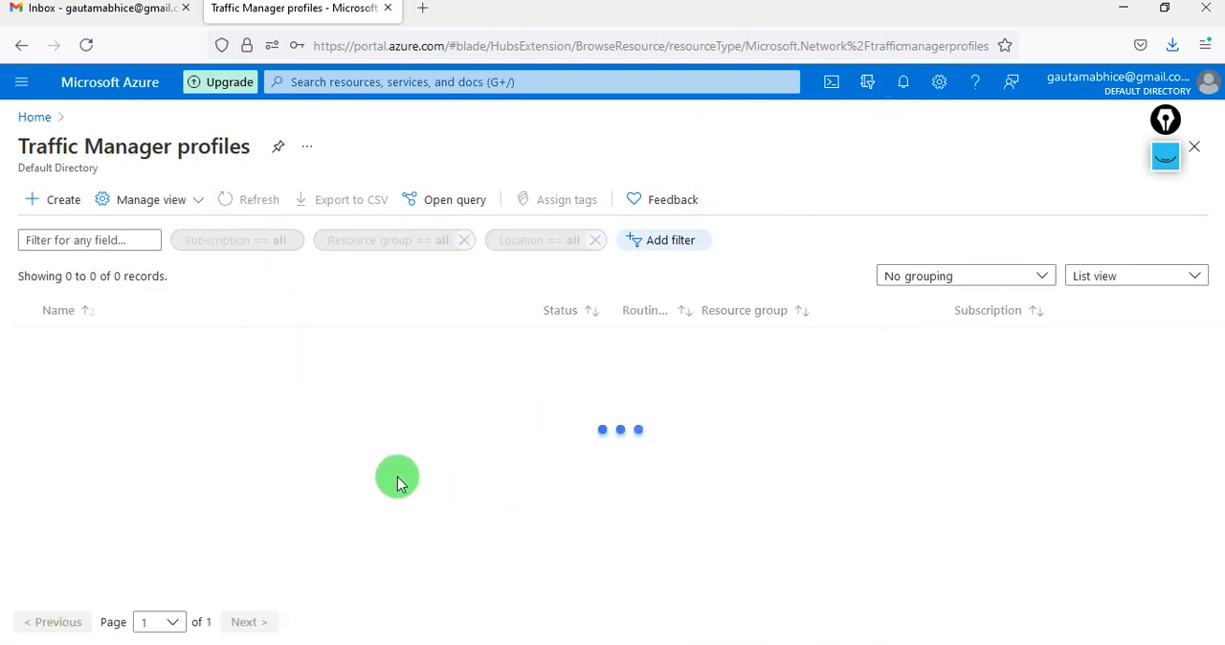
click(895, 88)
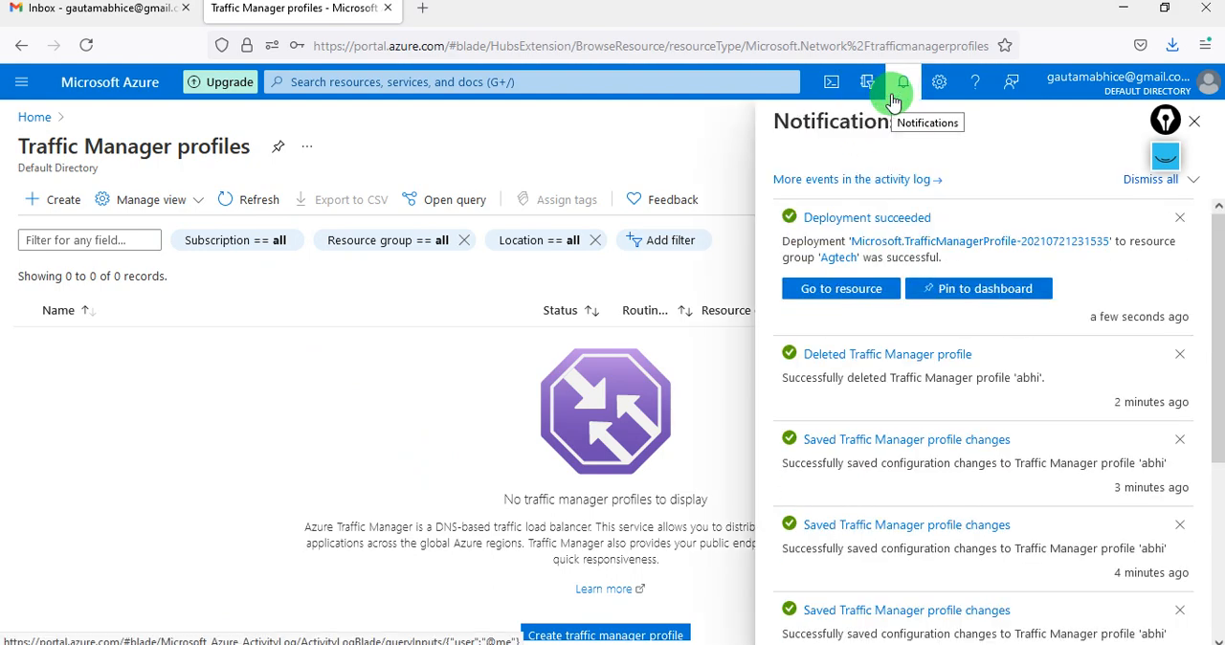
click(893, 100)
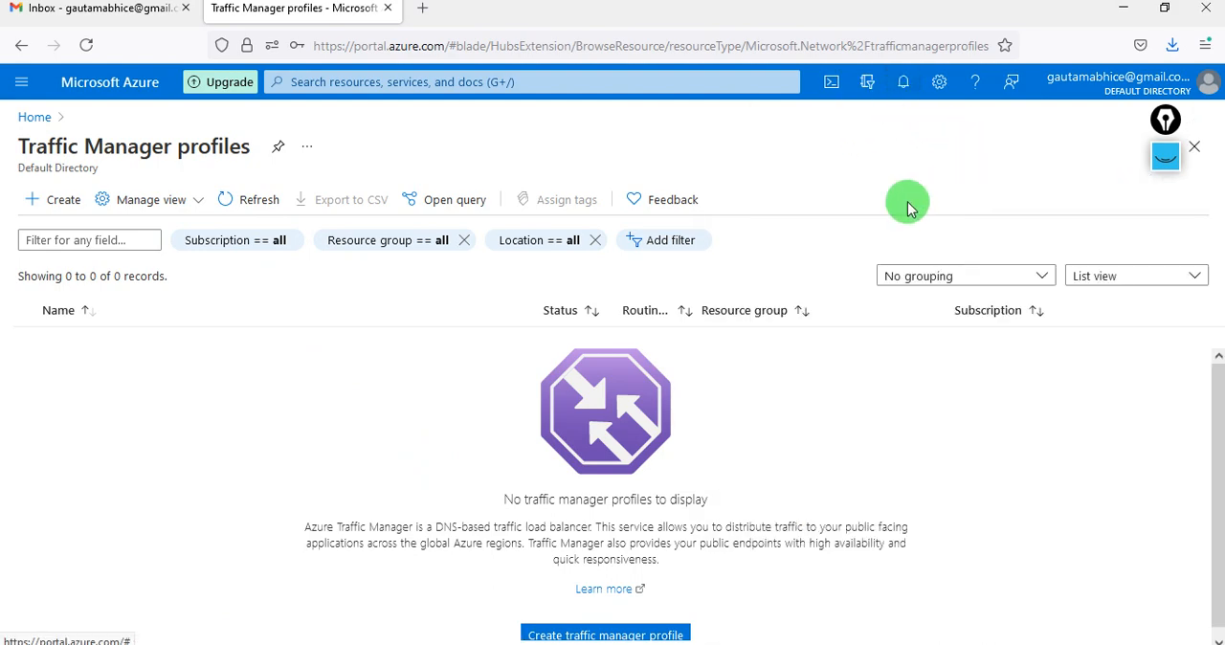
click(246, 199)
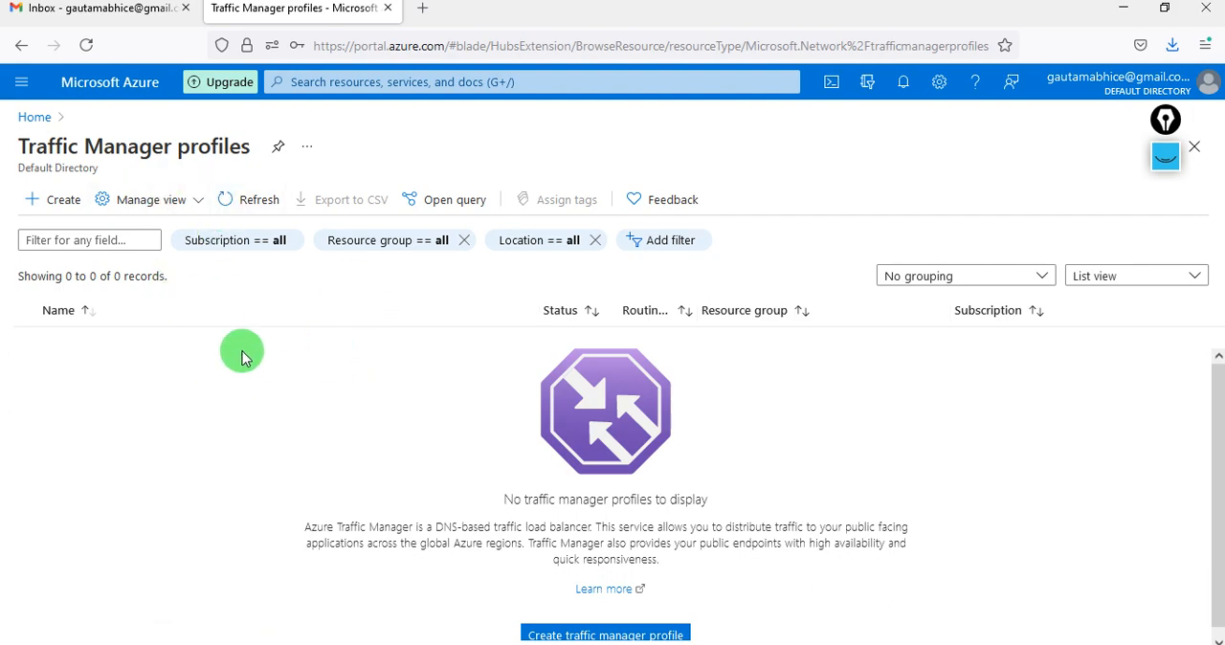
- Open the newly deployed Traffic Manager profile from its deployment notification and go to its endpoints
click(902, 82)
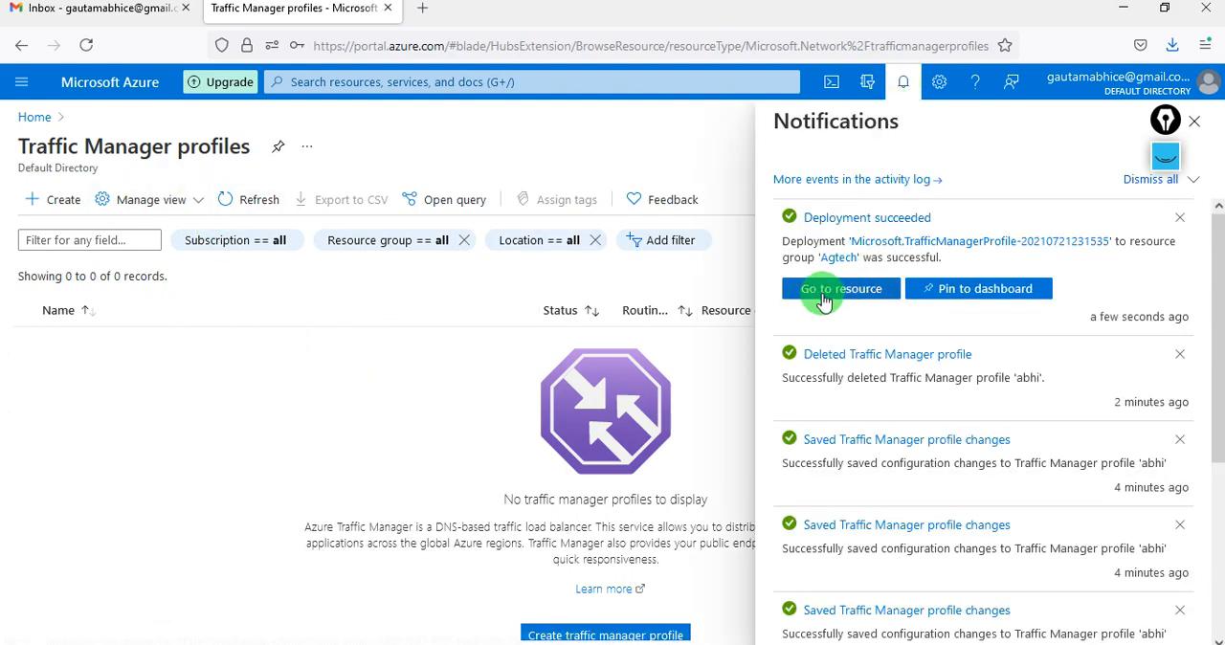
click(811, 288)
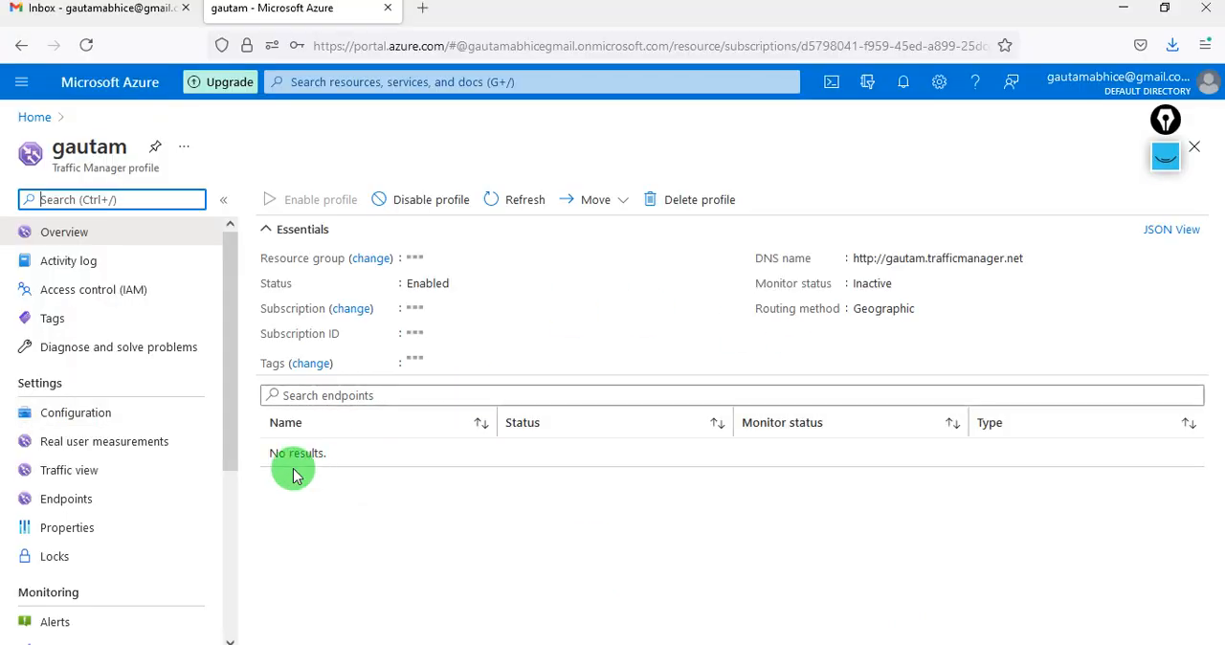
click(94, 501)
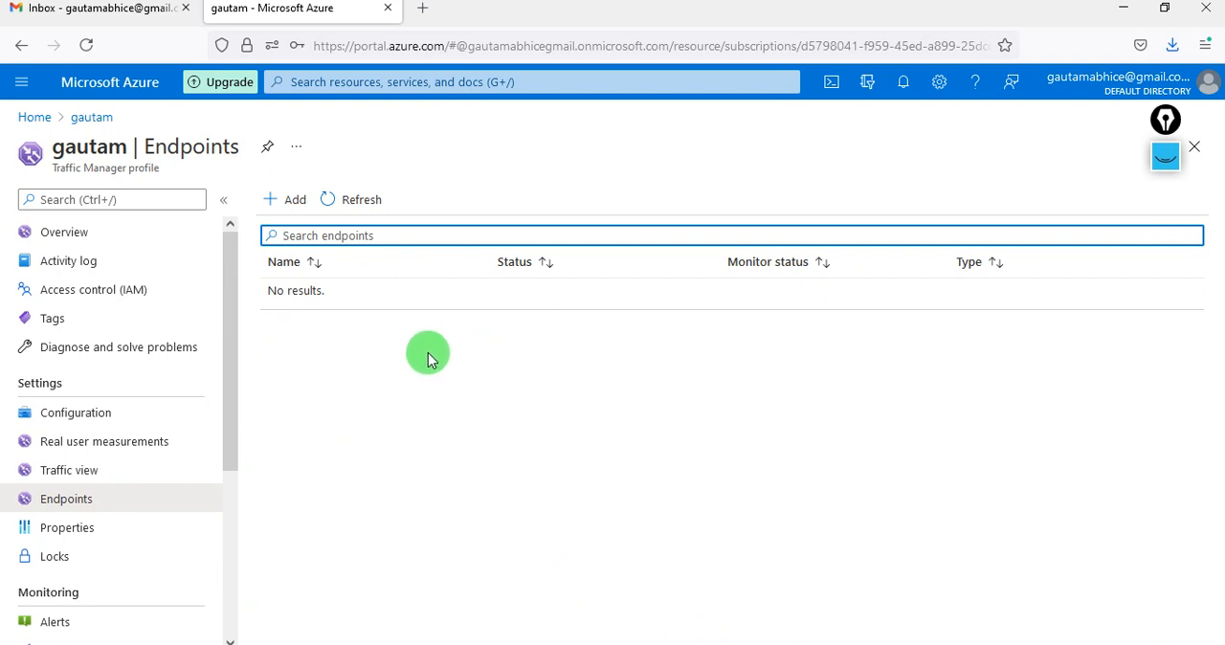
- Start a new Azure endpoint named india that targets the App Service appindiaag (Southeast Asia)
click(291, 201)
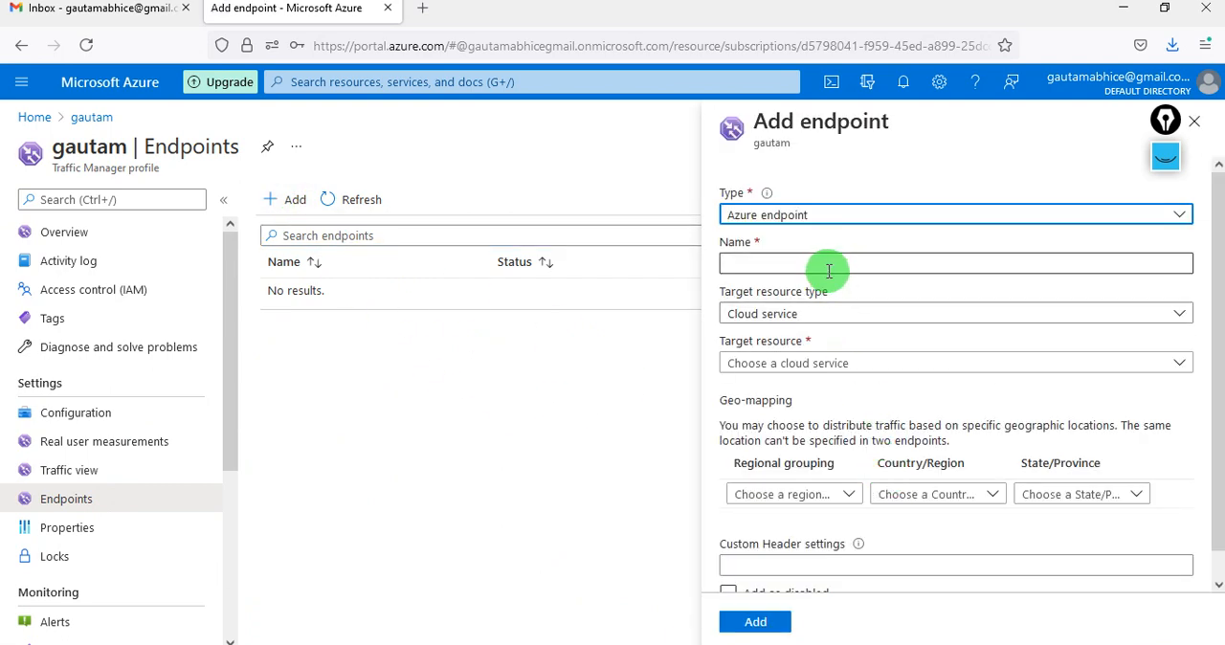
scroll(881, 498, down, 1)
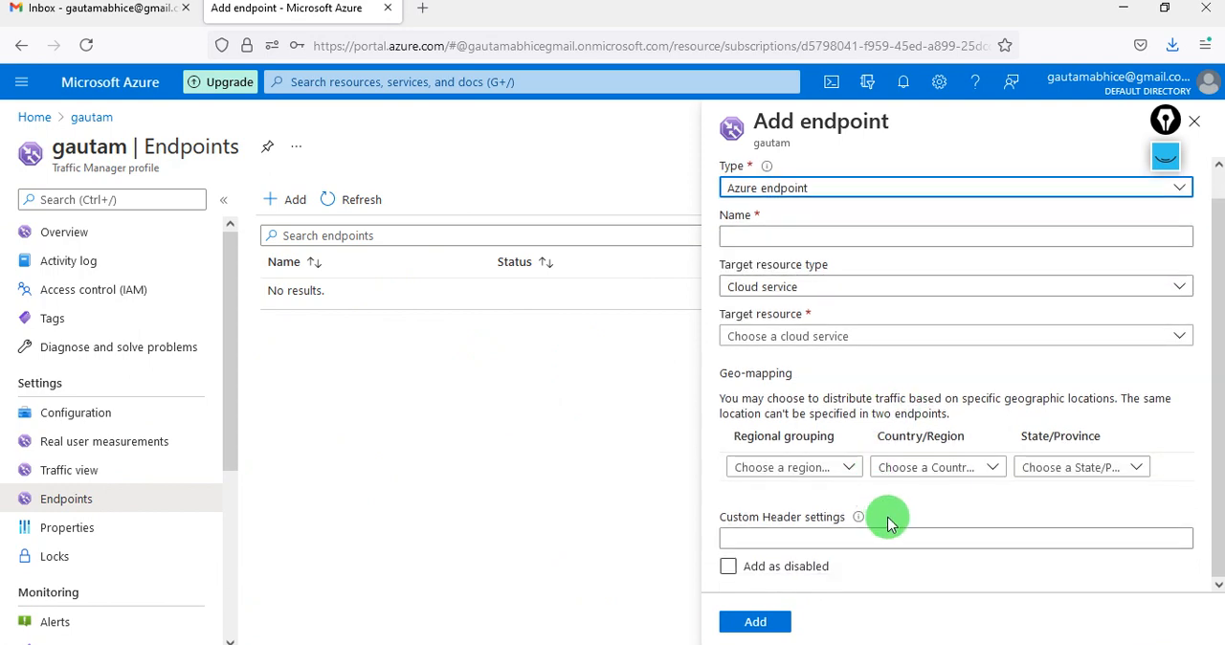
scroll(889, 522, up, 1)
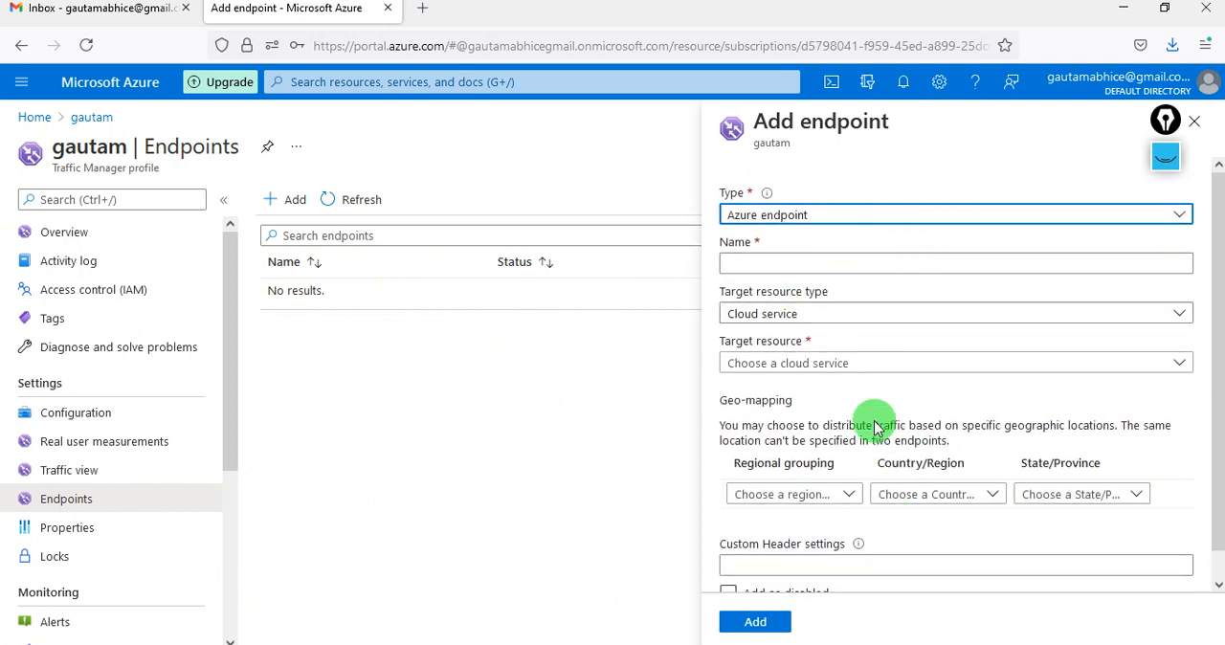
scroll(886, 505, down, 1)
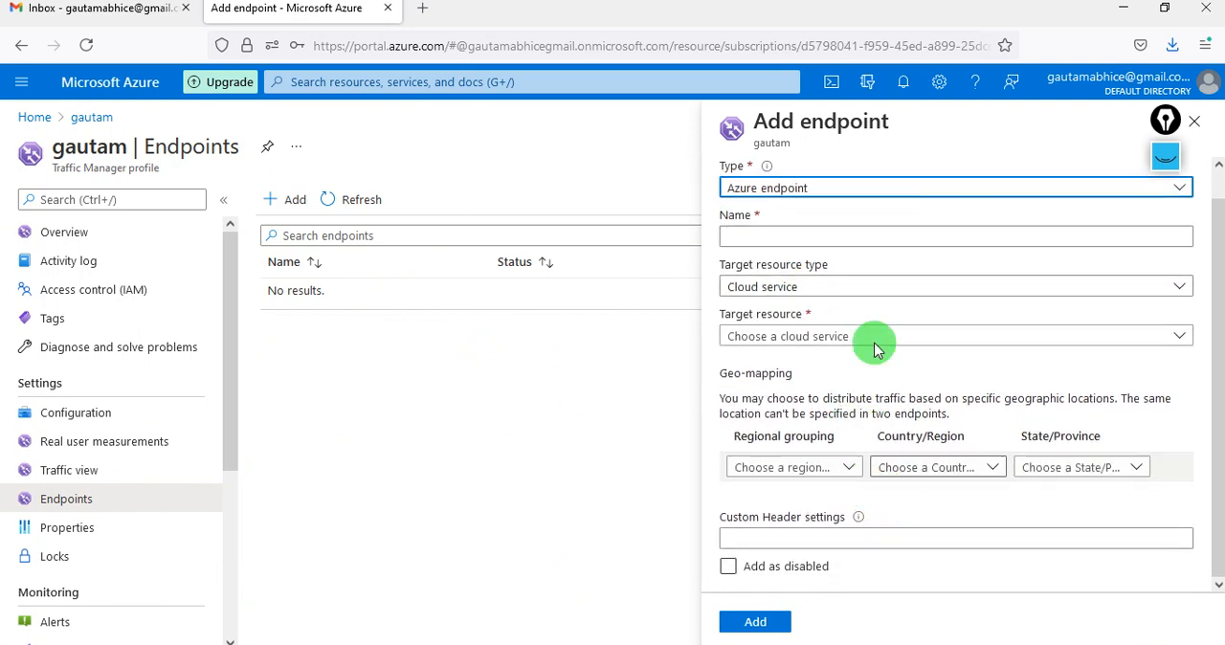
scroll(804, 402, up, 1)
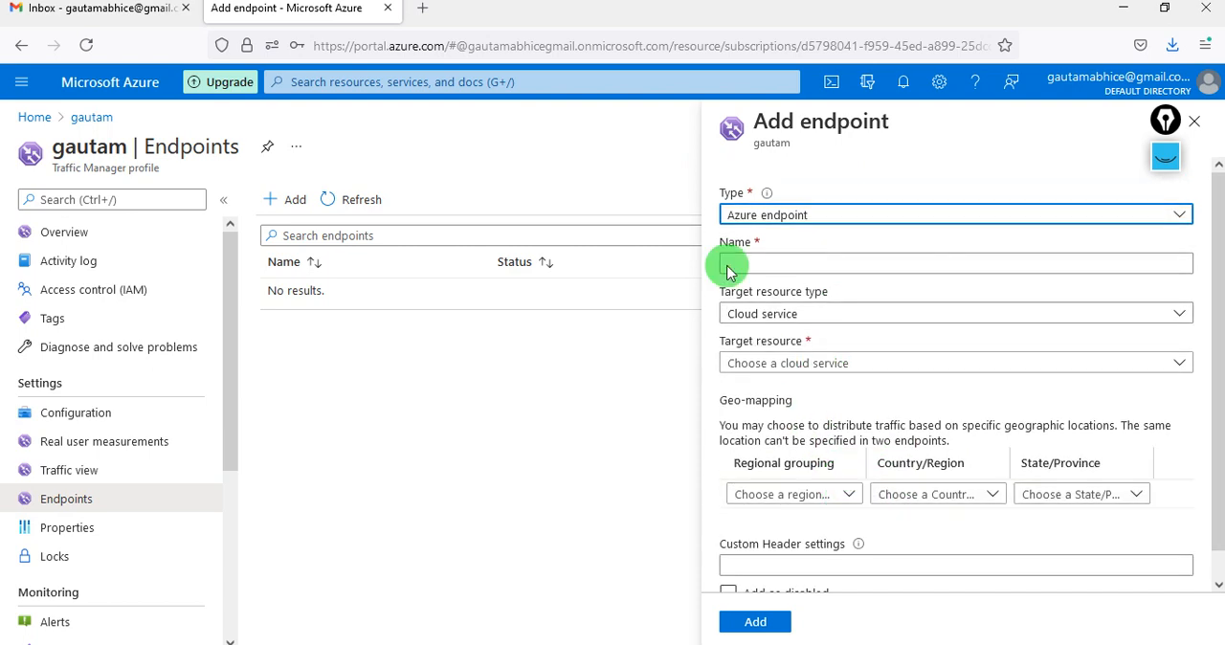
click(801, 262)
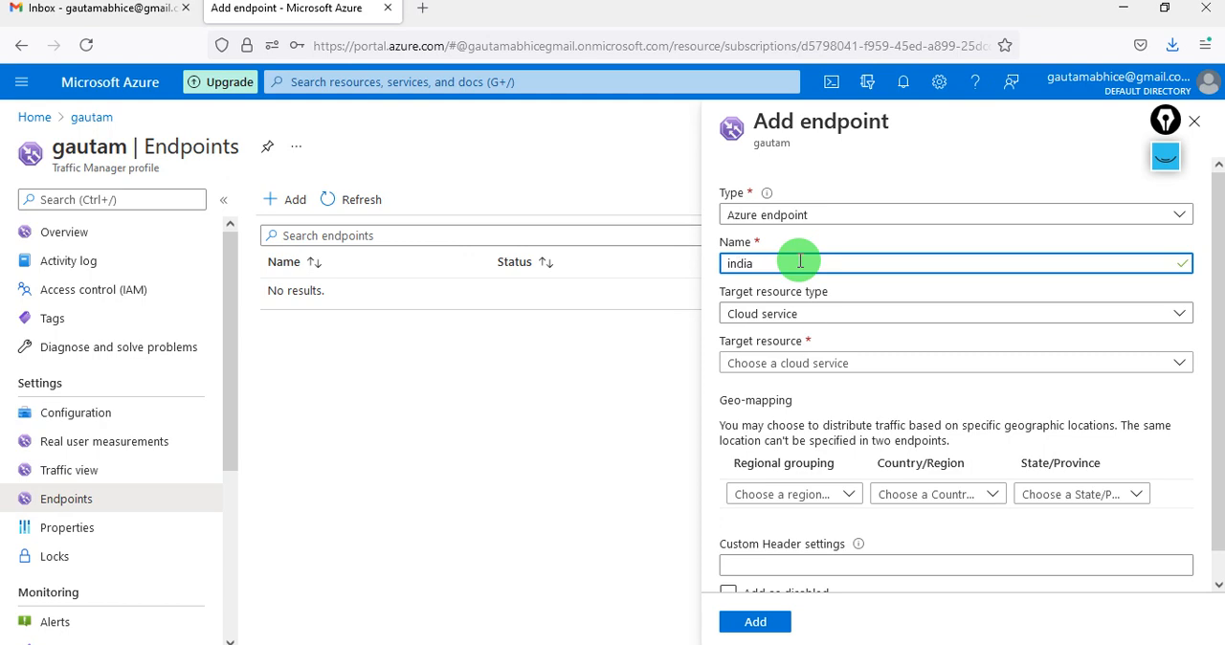
click(811, 314)
click(796, 368)
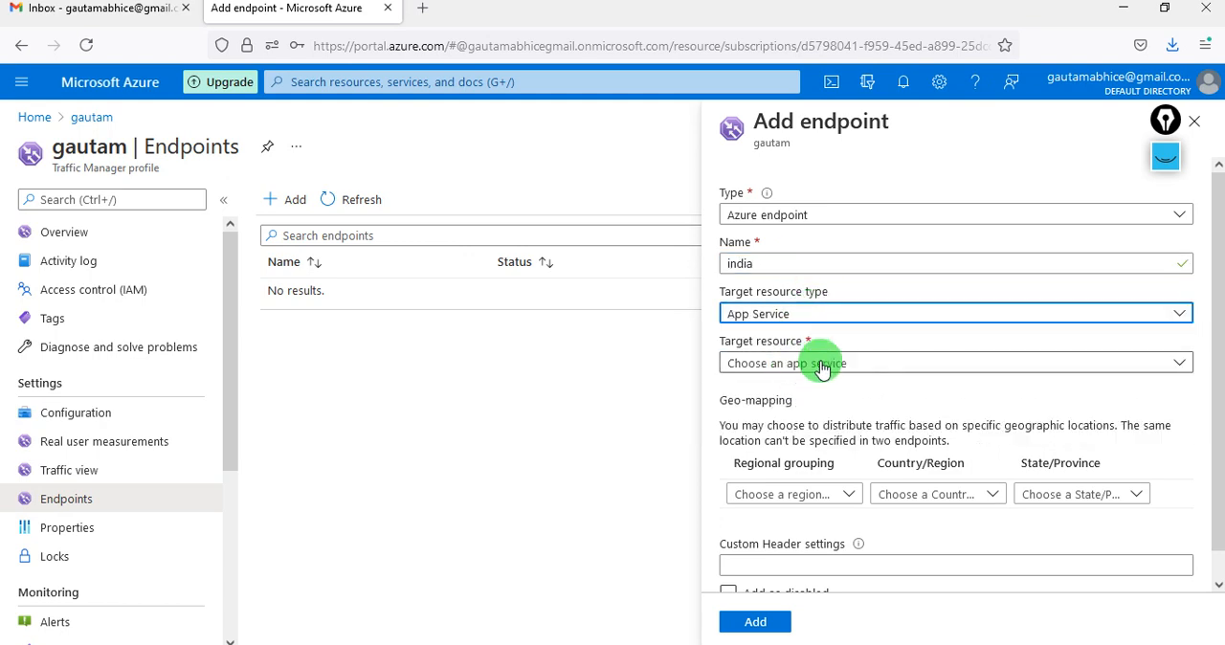
click(821, 369)
click(835, 441)
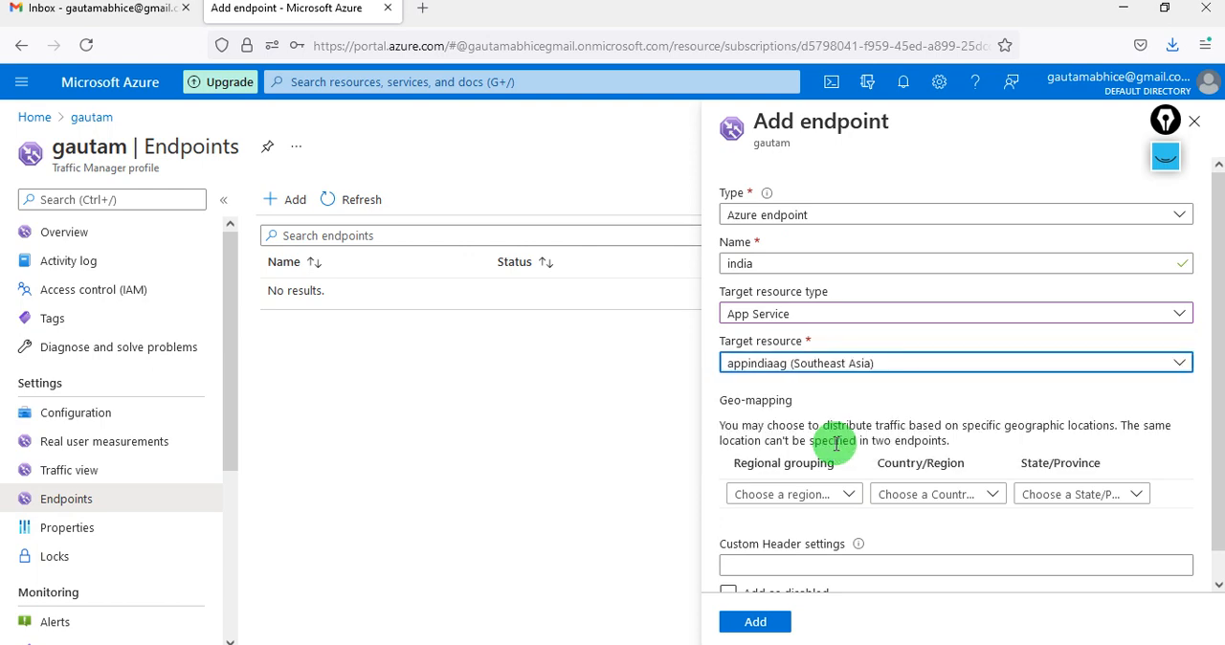
- Map the india endpoint to the Asia regional grouping and the country India
scroll(835, 443, down, 1)
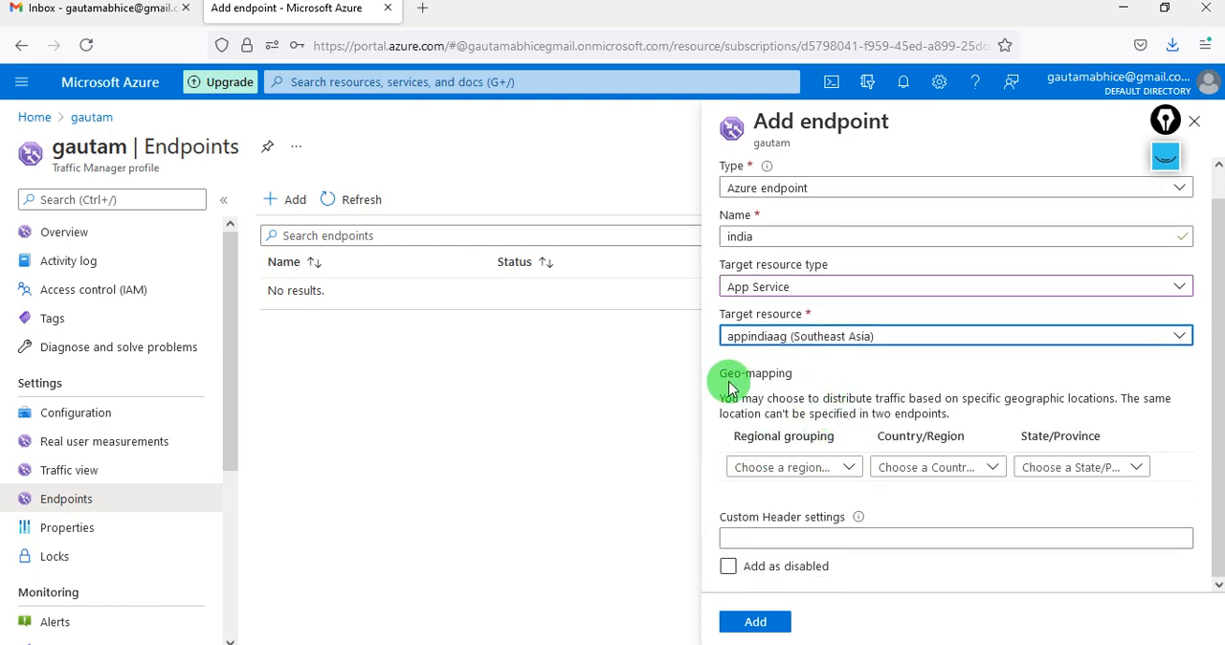
click(847, 468)
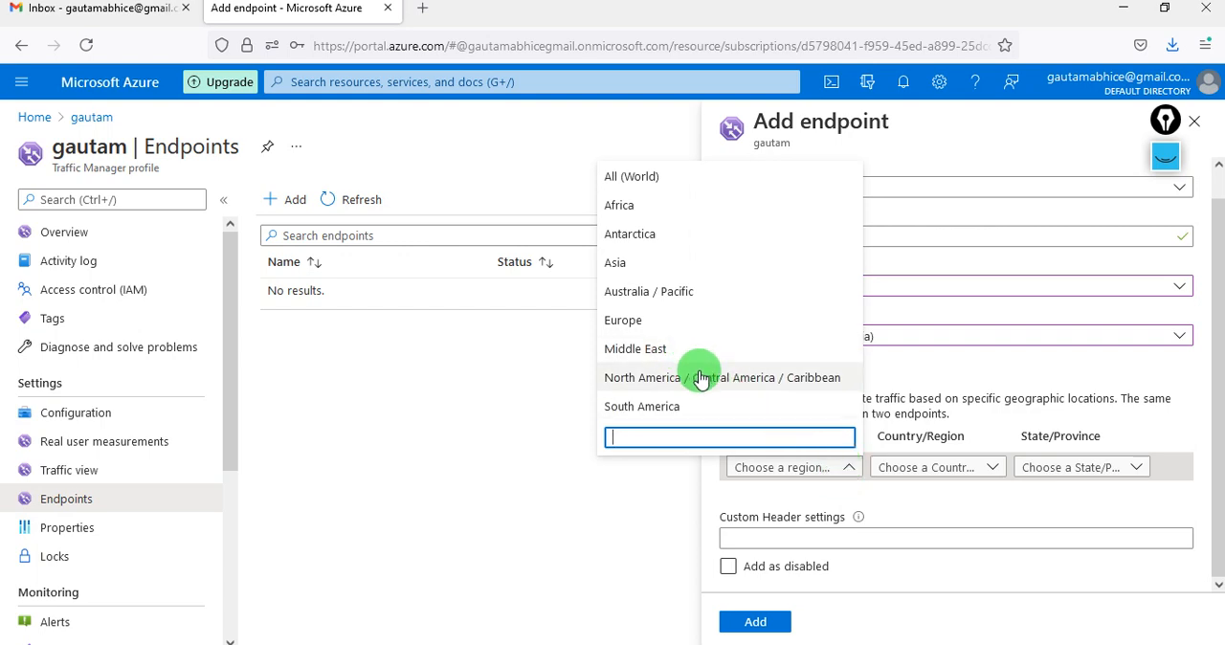
click(656, 262)
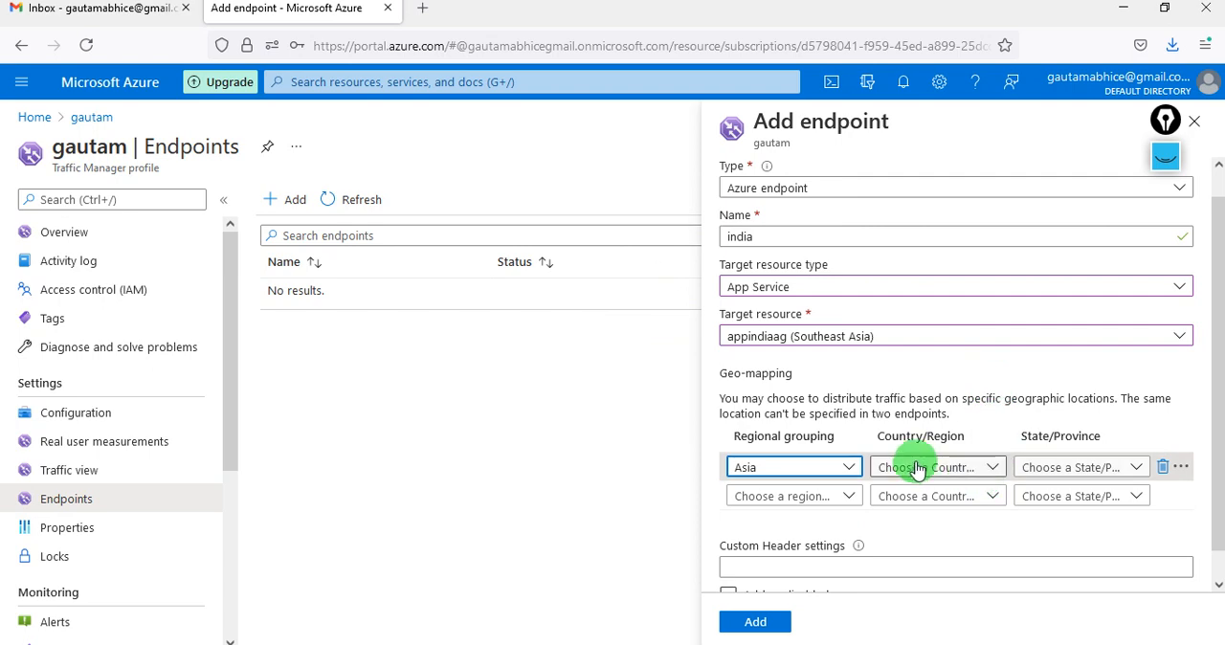
click(962, 468)
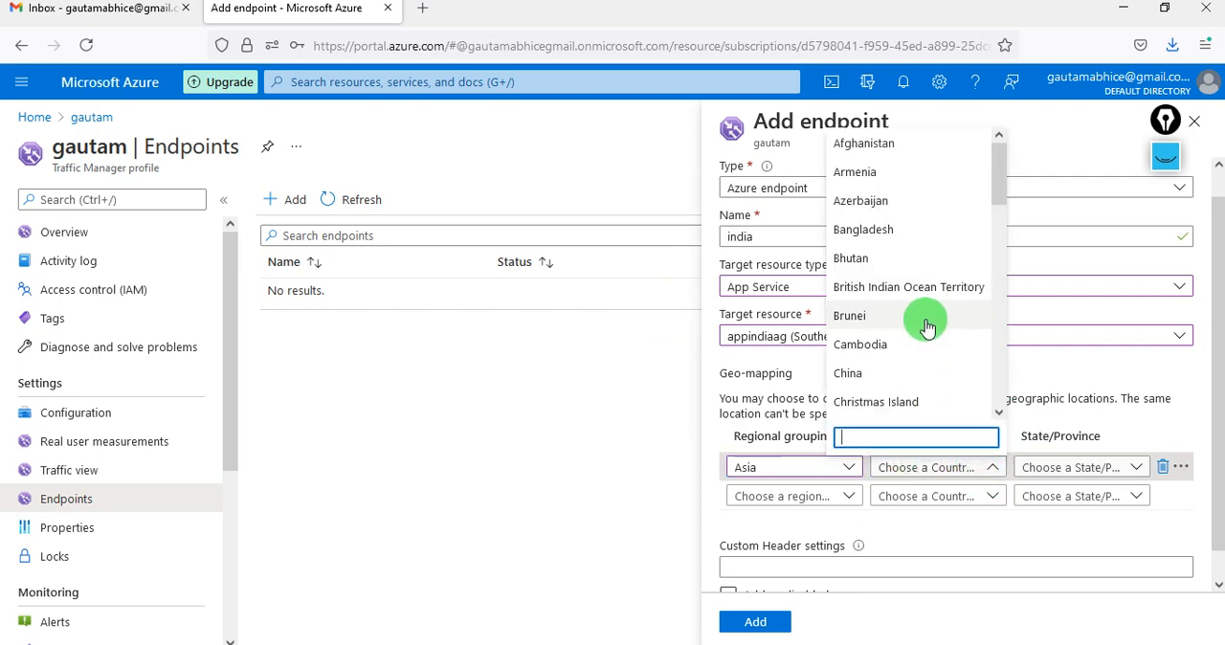
text(in)
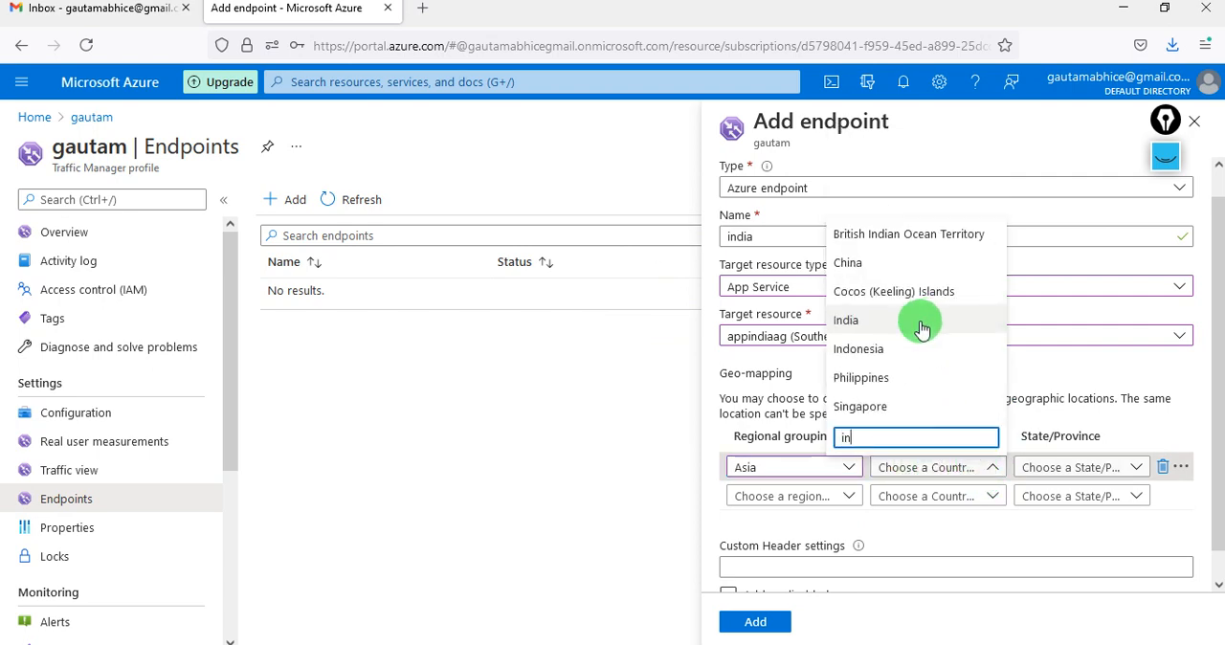
click(920, 321)
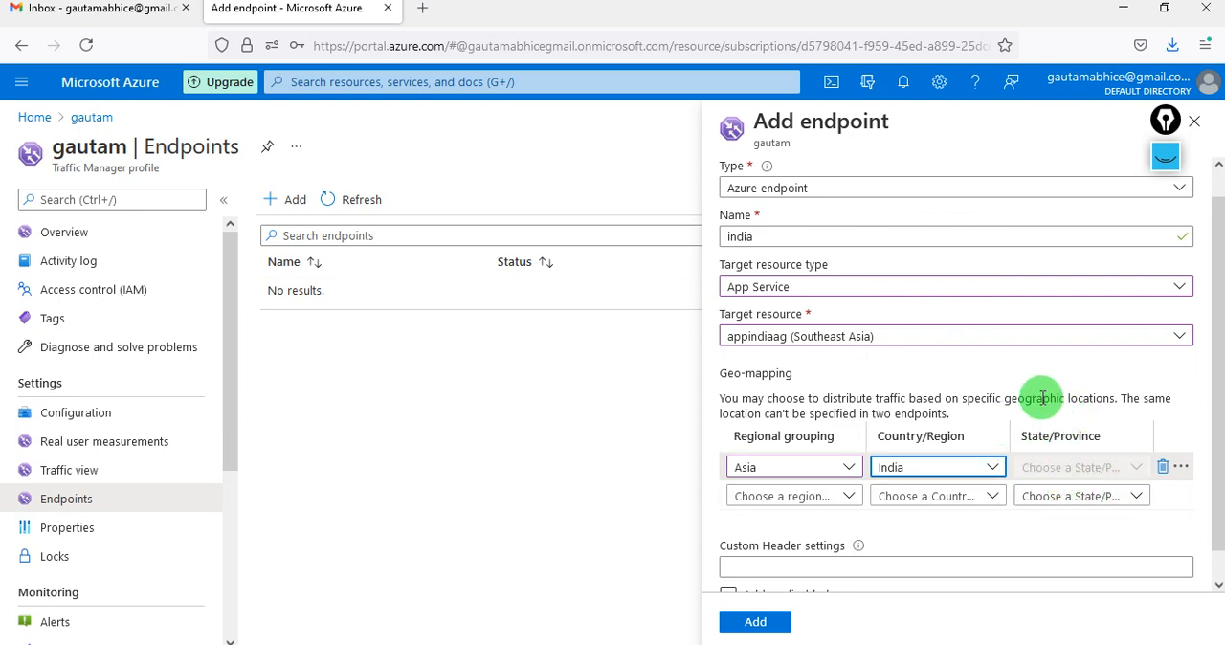
- Start a second geo-mapping with the Asia regional grouping for the india endpoint and look through its country list
click(833, 504)
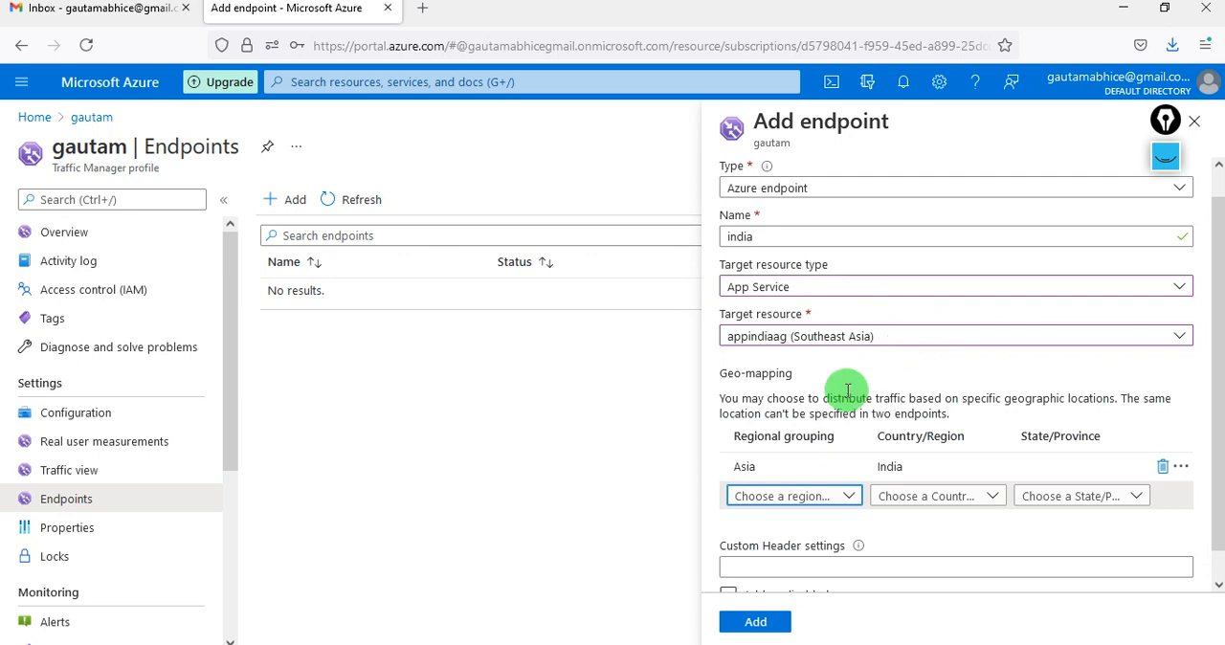
click(833, 501)
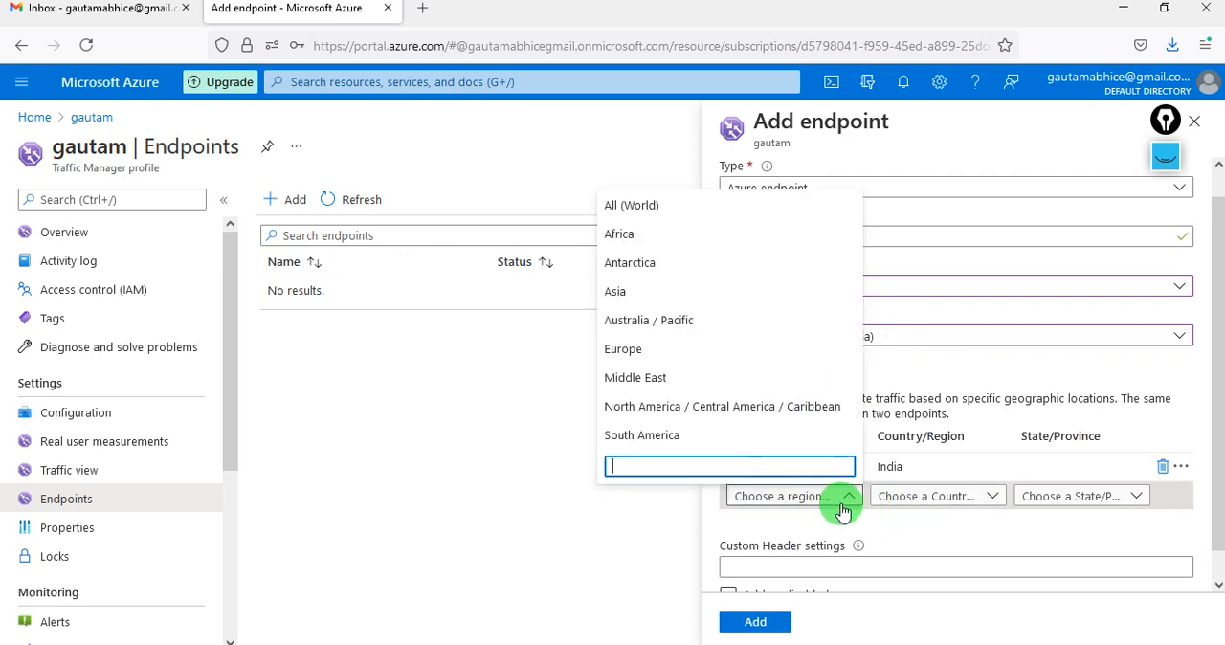
click(680, 291)
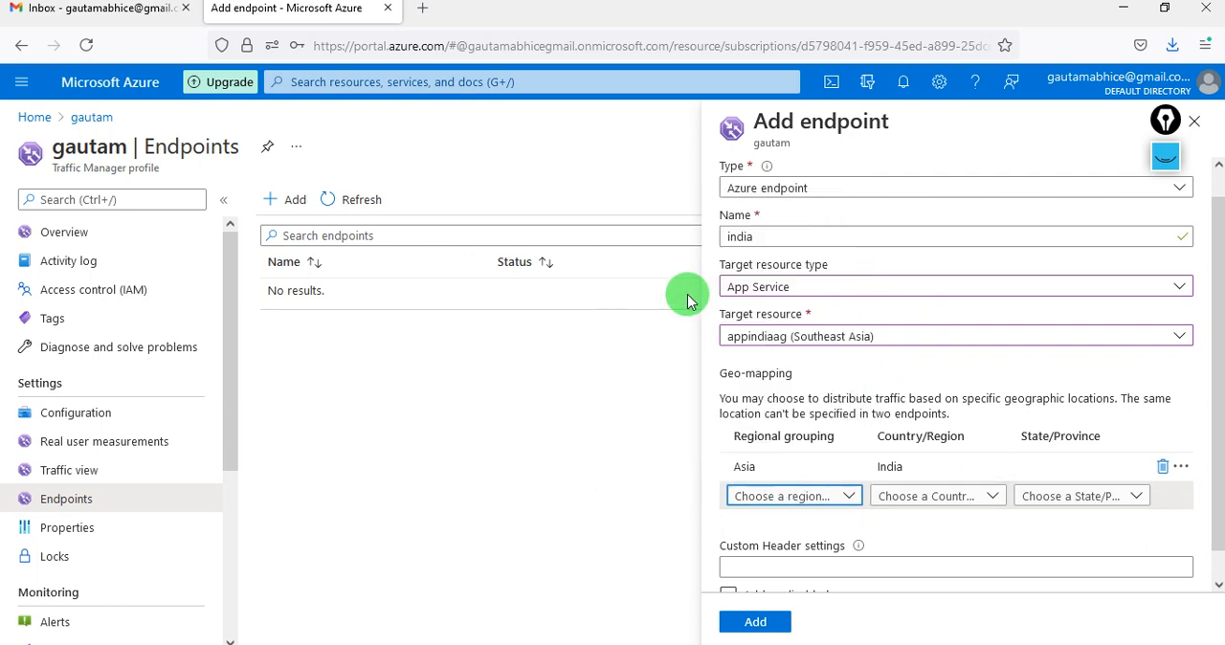
click(937, 500)
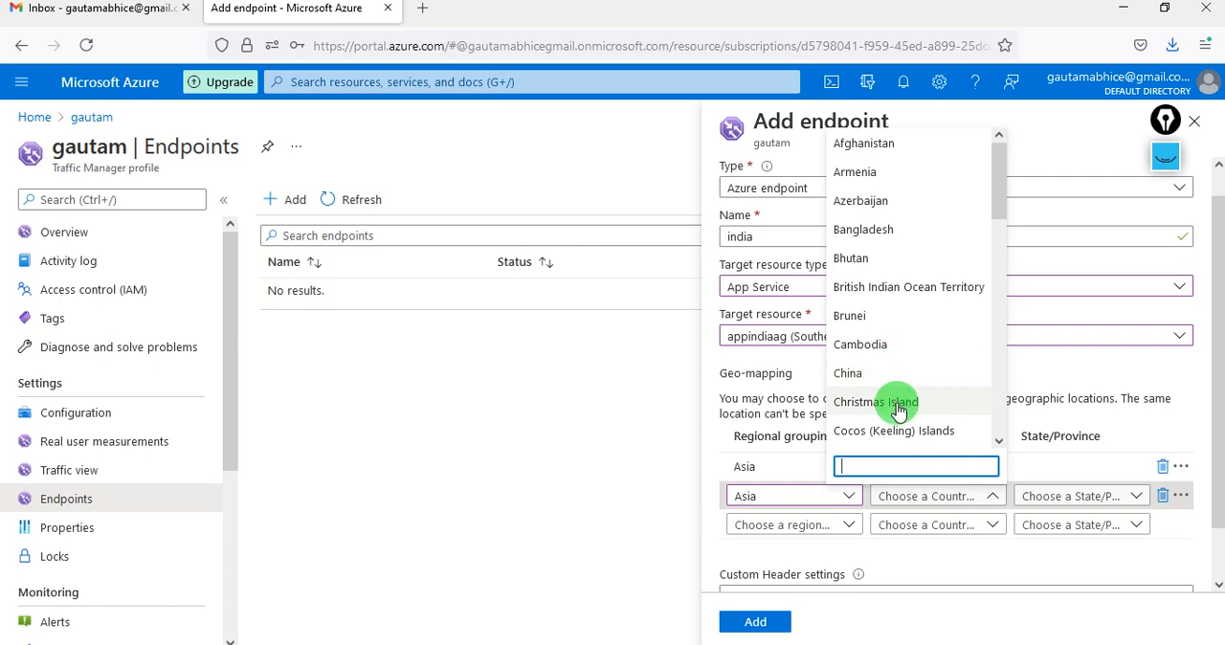
scroll(897, 410, down, 5)
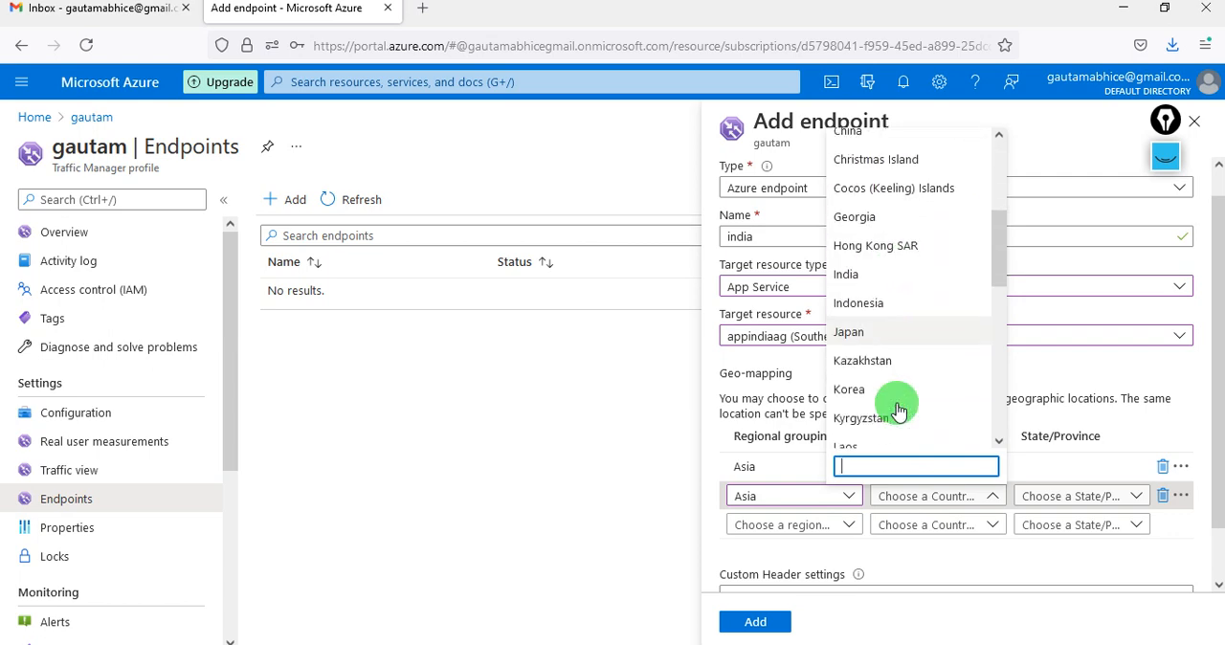
scroll(898, 410, down, 5)
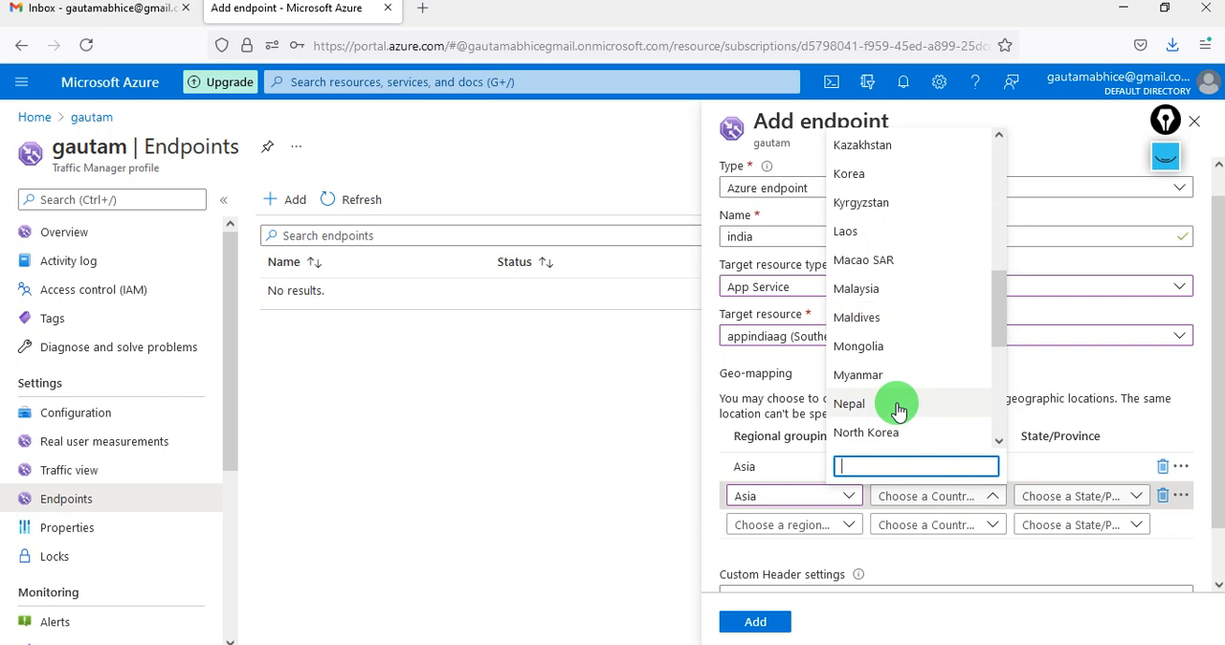
scroll(898, 410, down, 3)
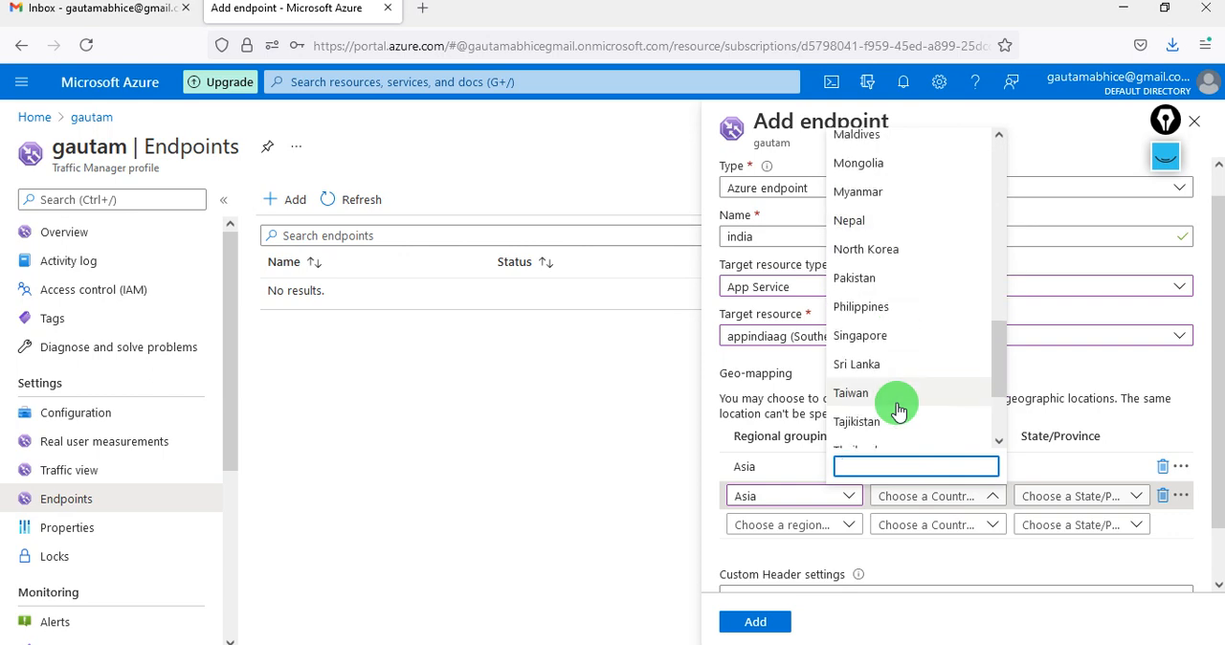
scroll(897, 410, down, 2)
scroll(898, 410, down, 1)
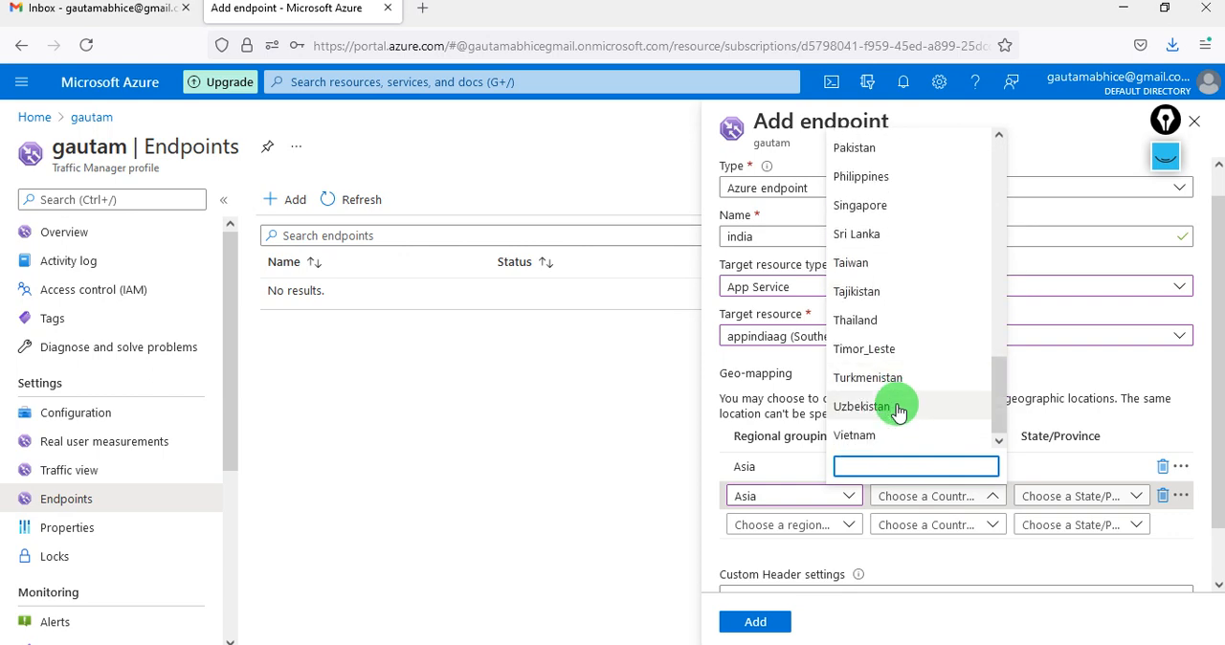
scroll(898, 409, up, 10)
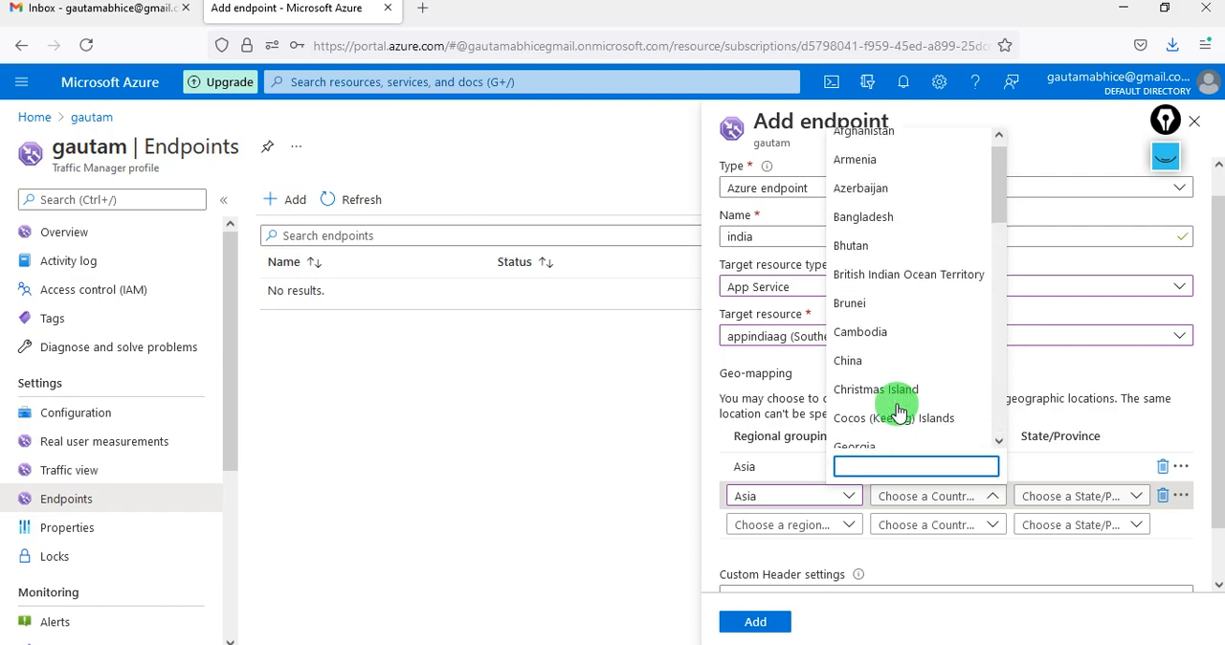
- Load portal.azure.com in a new browser tab and return to the endpoint form
click(422, 7)
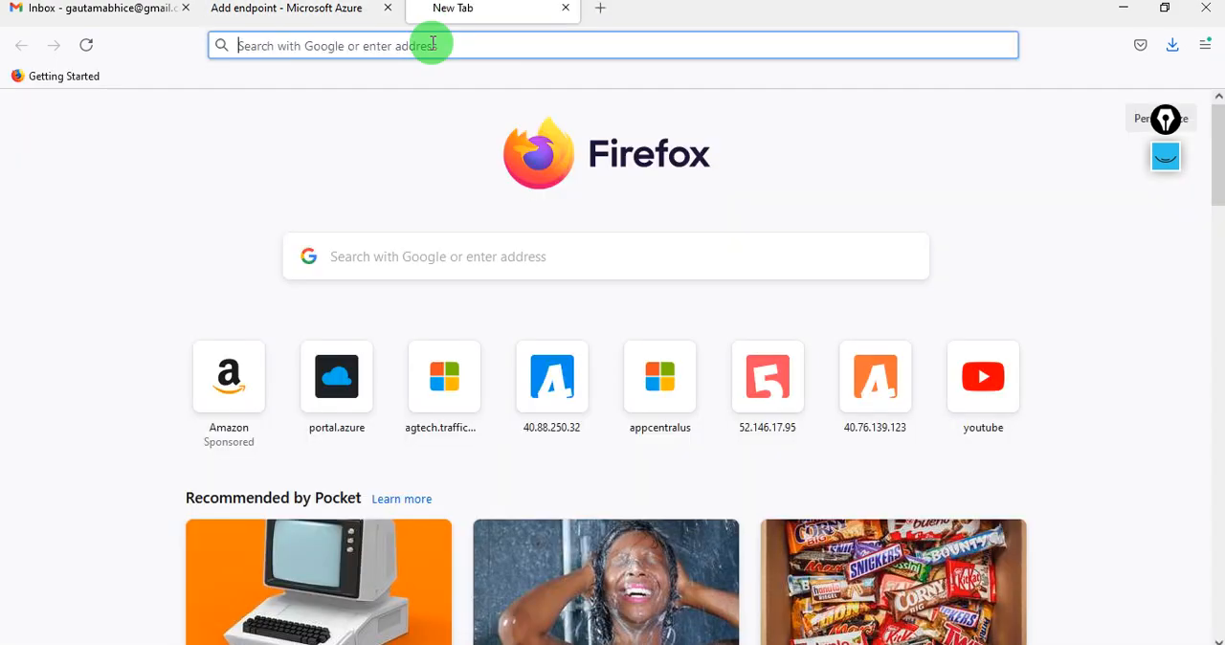
click(445, 44)
text(portal.azure.com/)
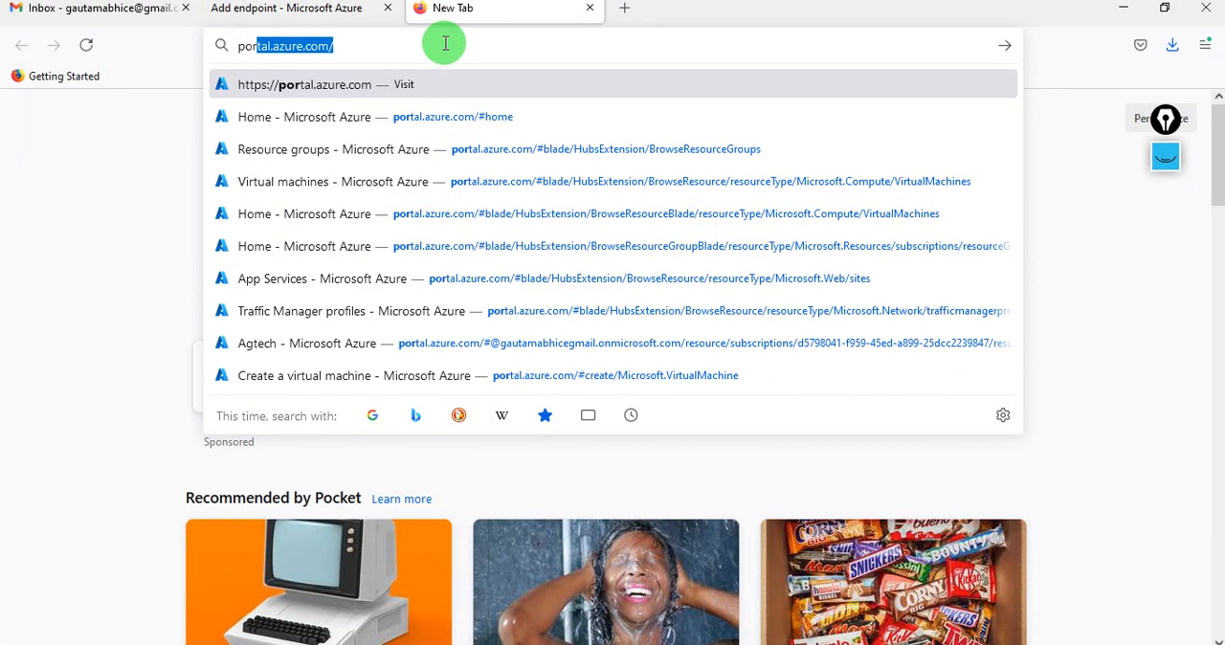
key(Return)
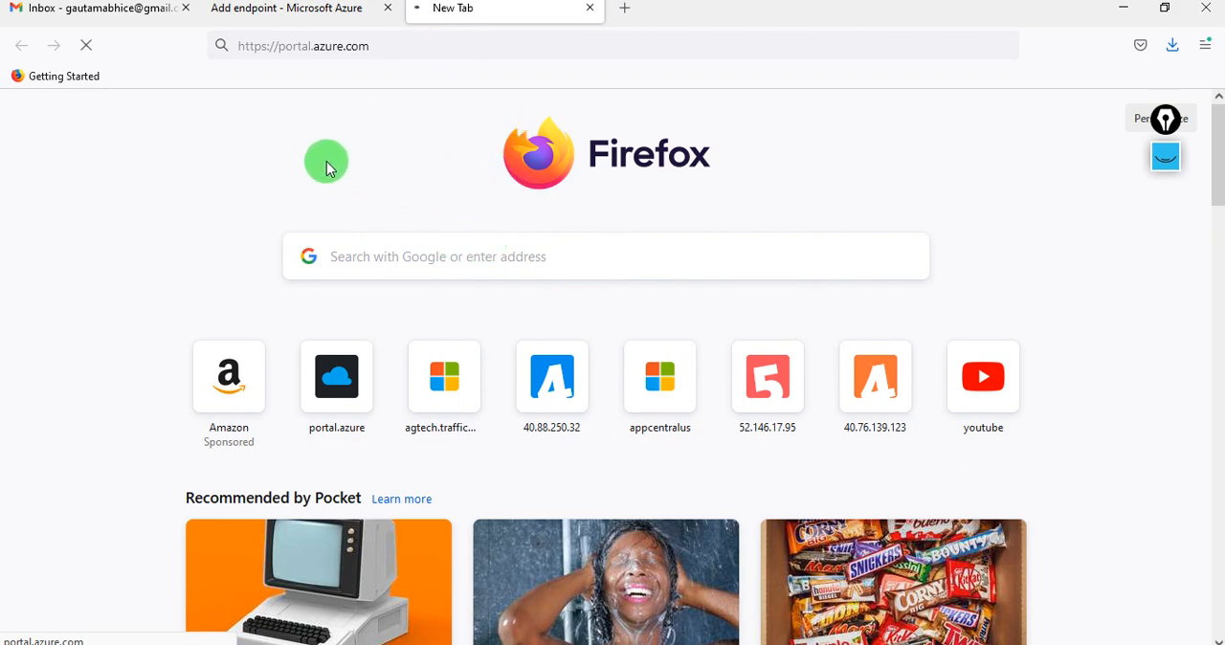
click(293, 13)
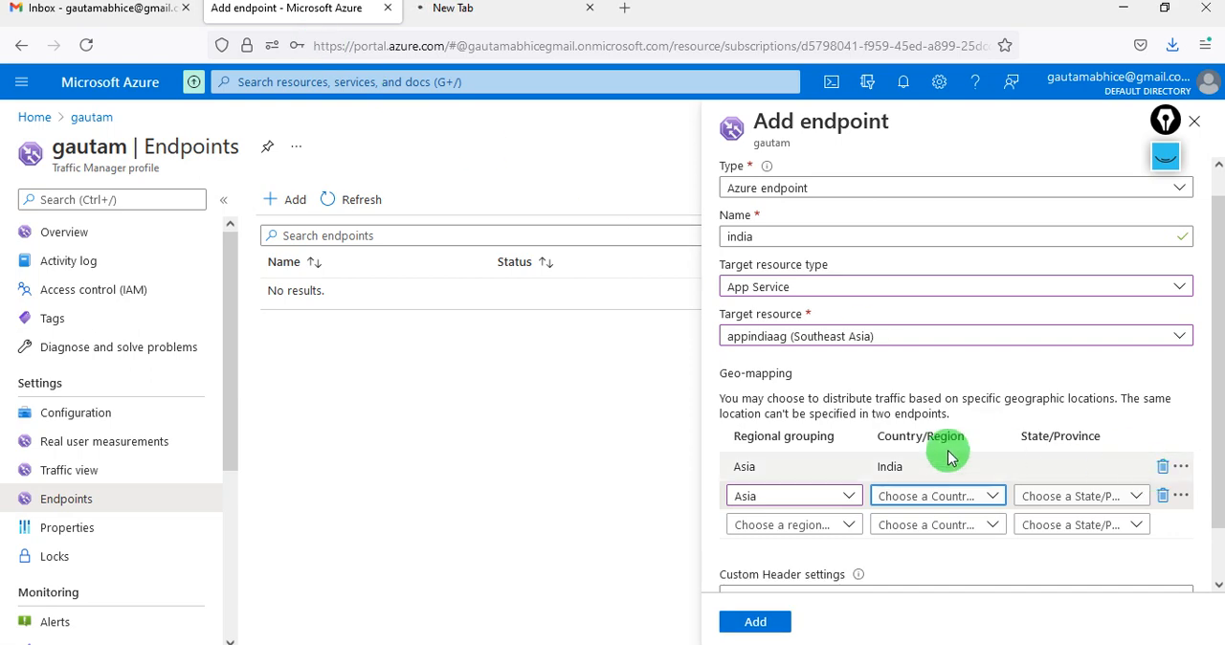
- Look through the countries for the second Asia mapping again and delete that unfinished mapping
click(960, 502)
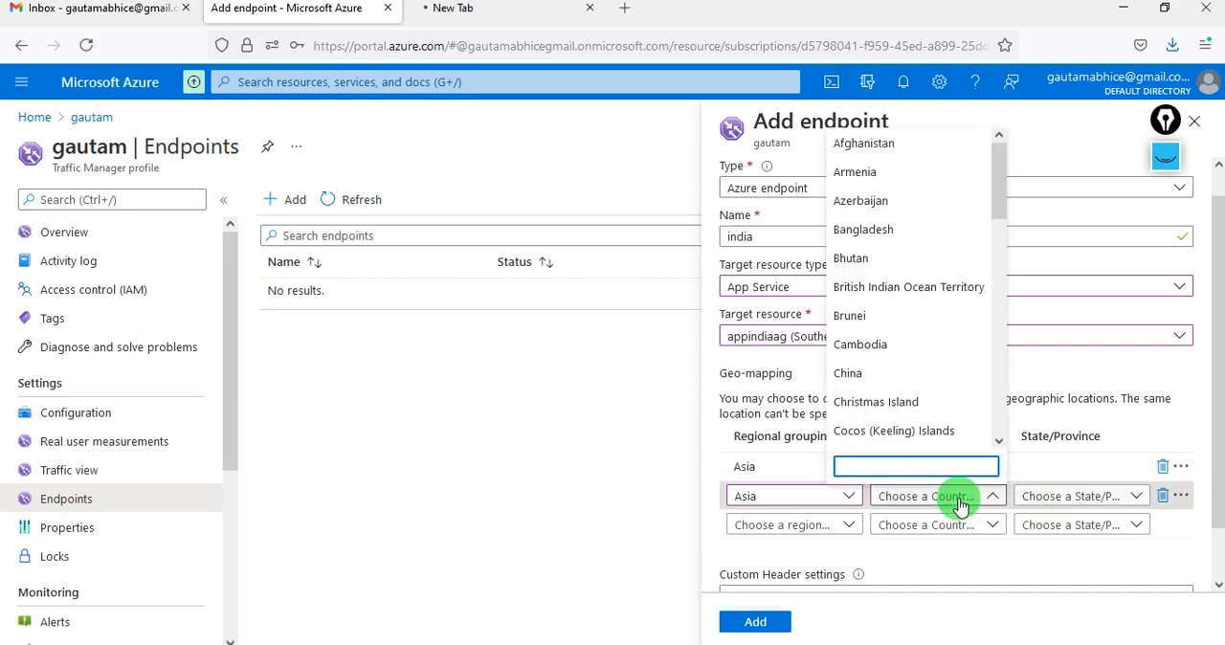
scroll(888, 385, down, 2)
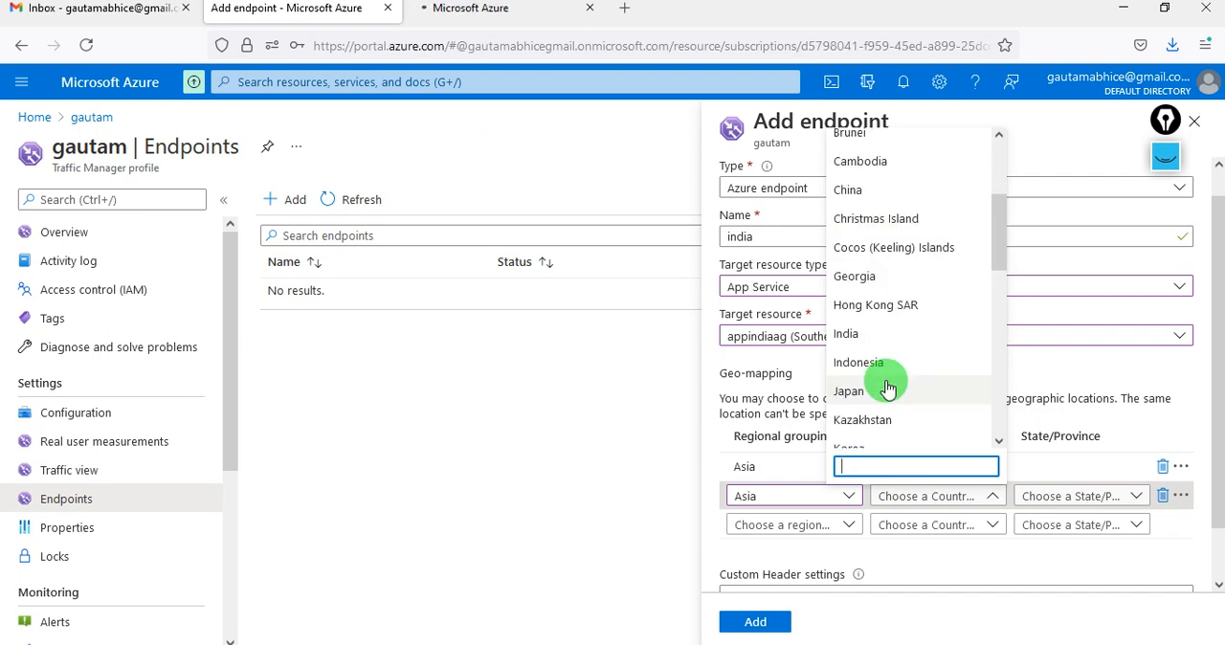
scroll(887, 386, down, 3)
scroll(887, 386, up, 5)
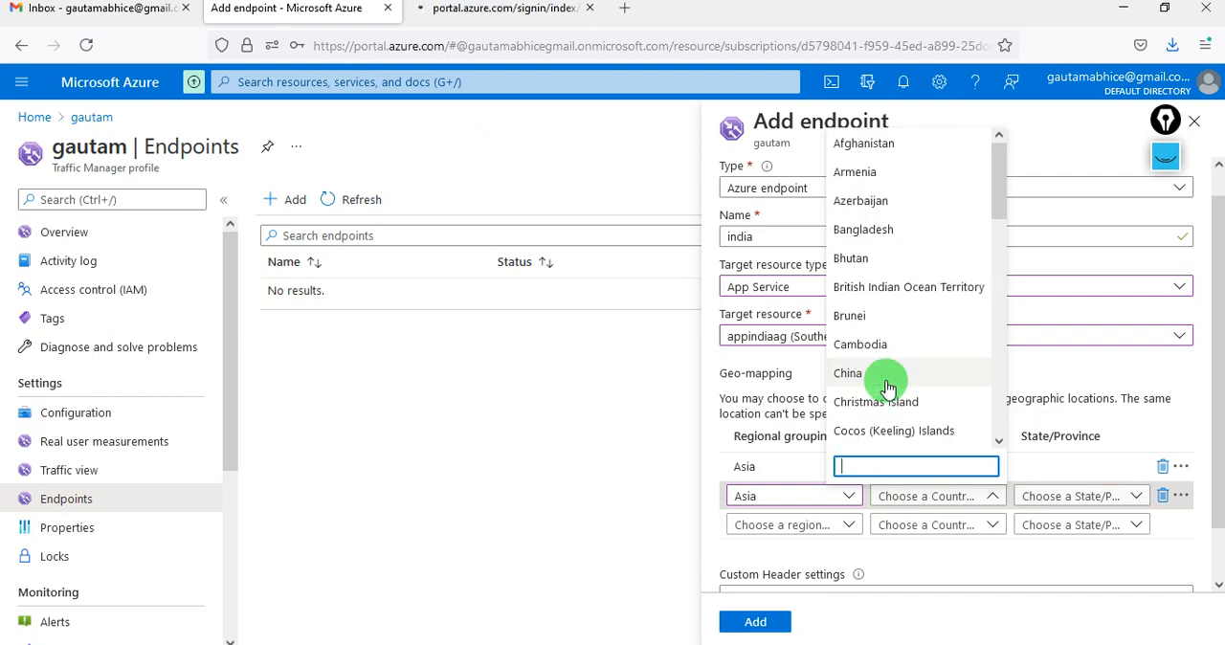
click(1164, 497)
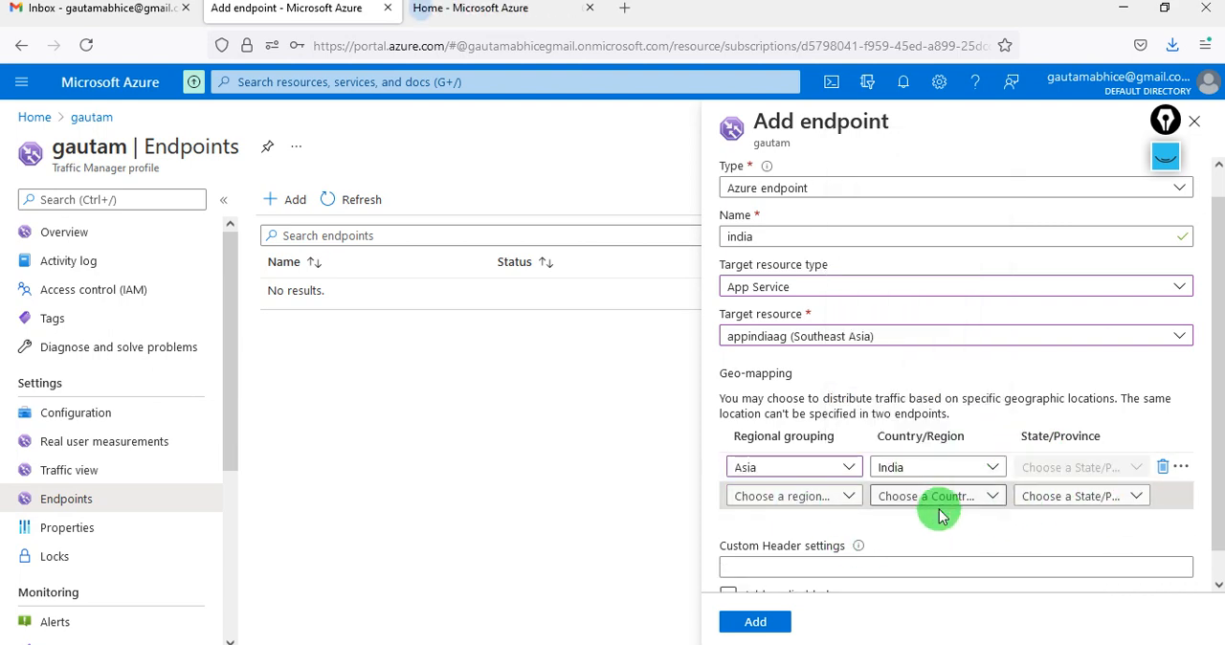
- Add the india endpoint to the Traffic Manager profile
scroll(902, 450, down, 1)
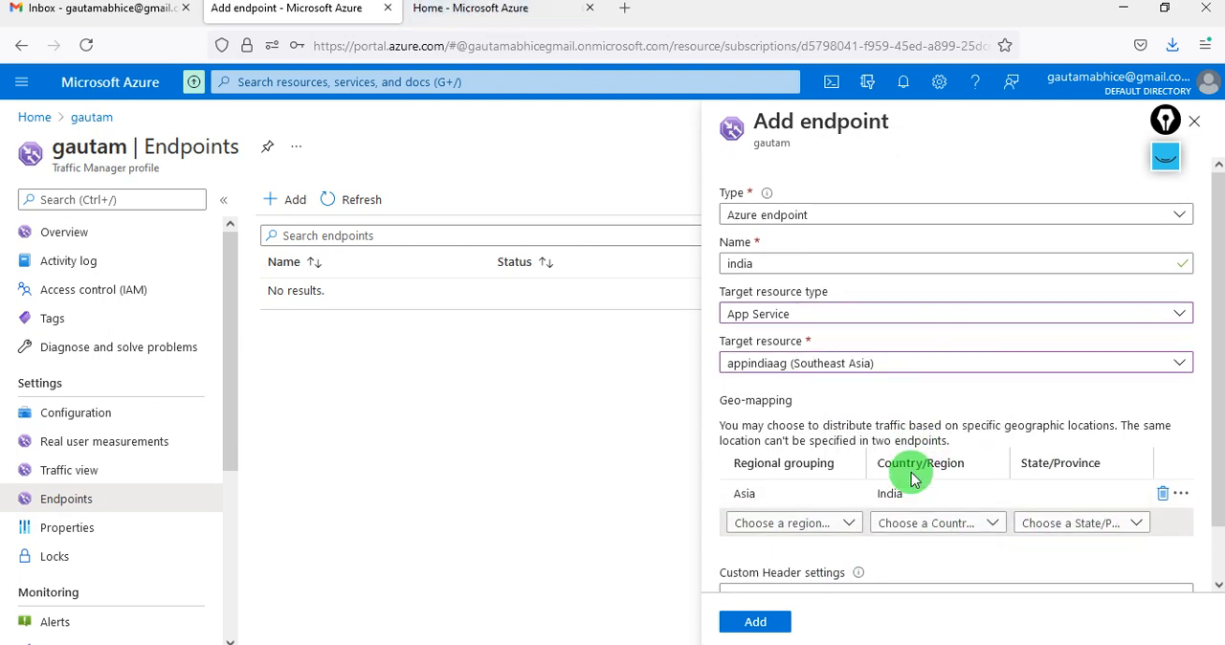
click(760, 623)
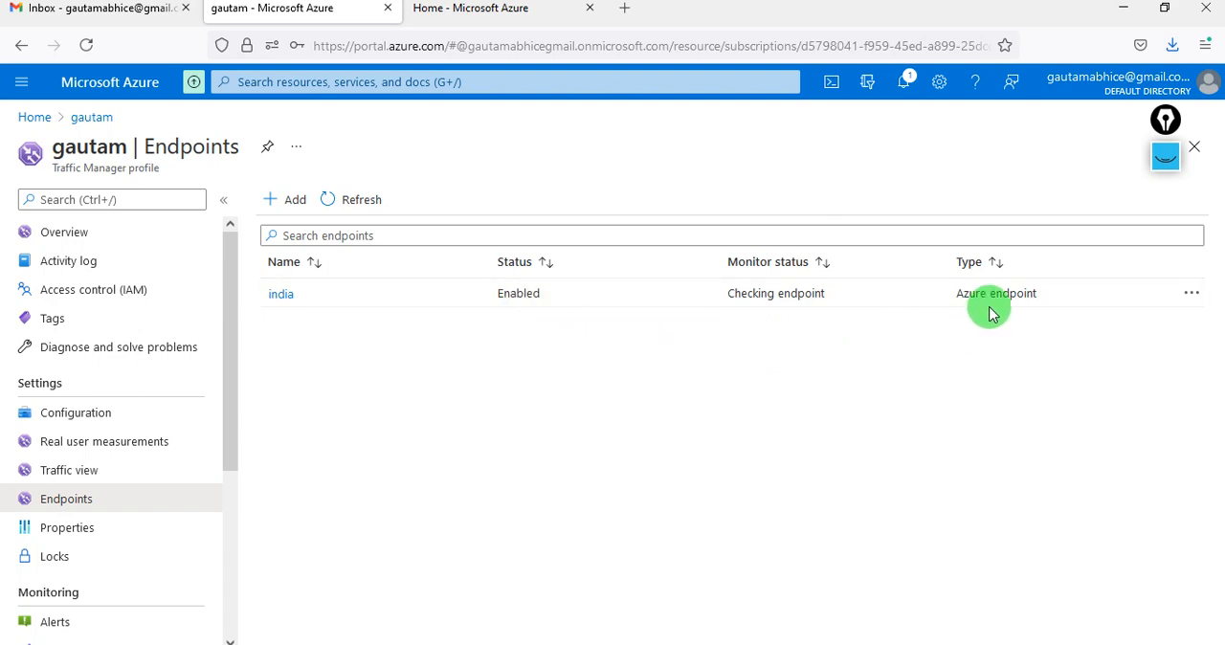
- Start a new Azure endpoint named eastus that targets the App Service appeastus (East US)
click(284, 199)
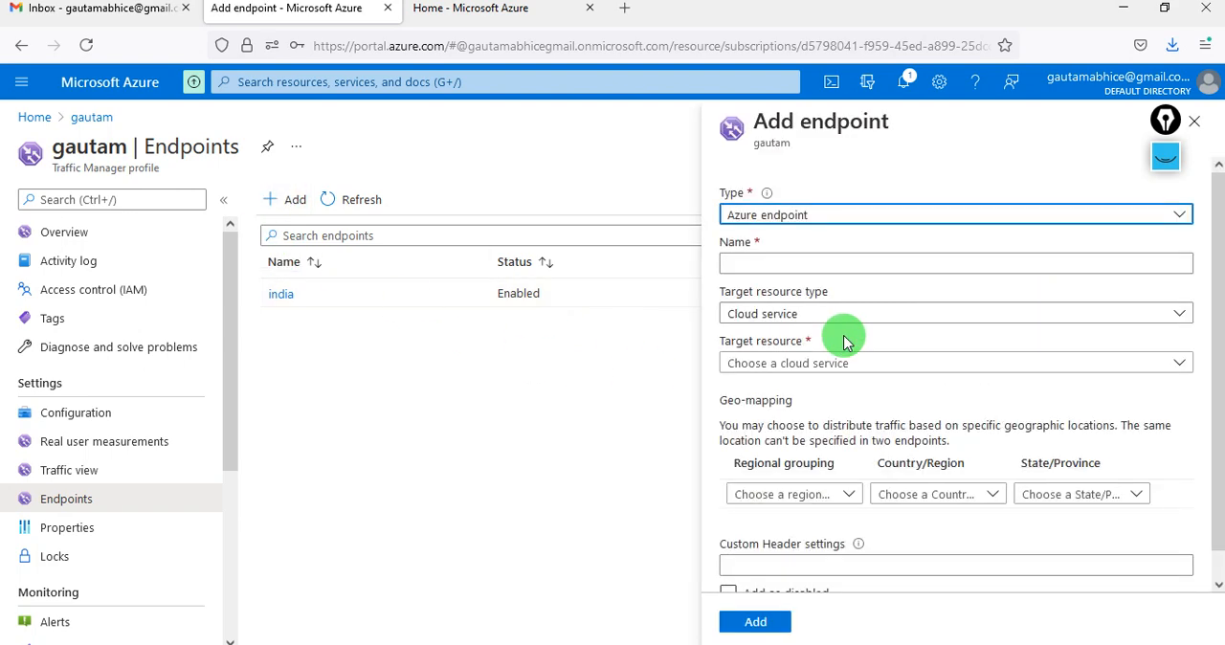
click(783, 265)
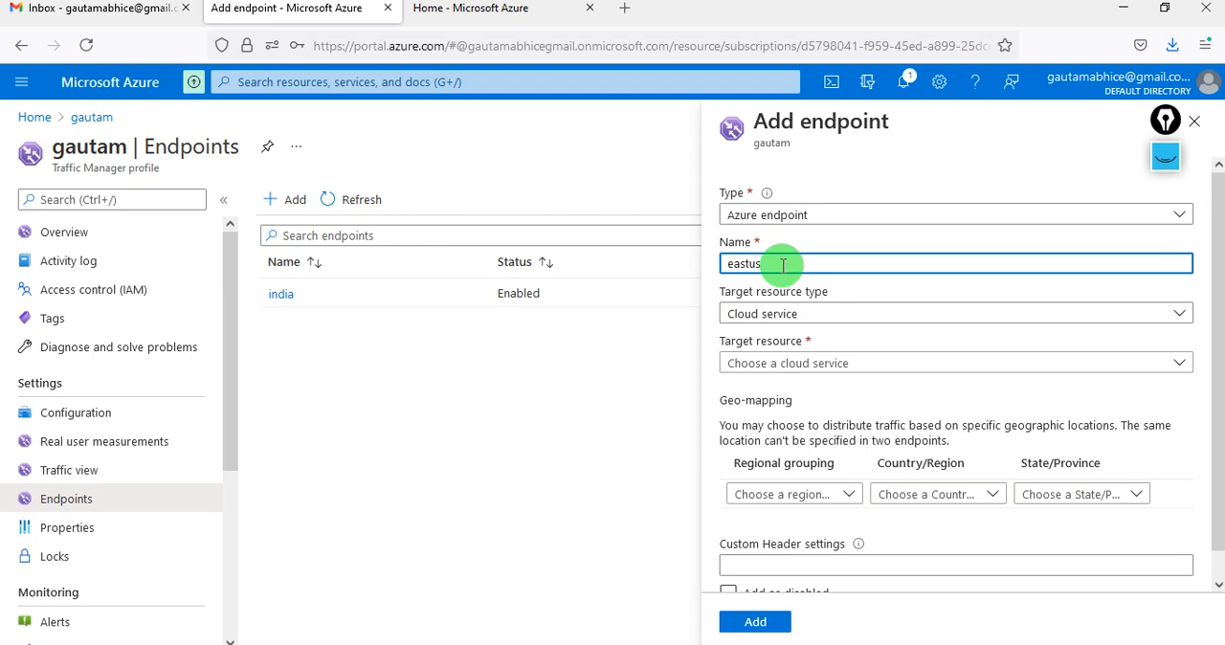
text(eastus)
click(801, 314)
click(784, 364)
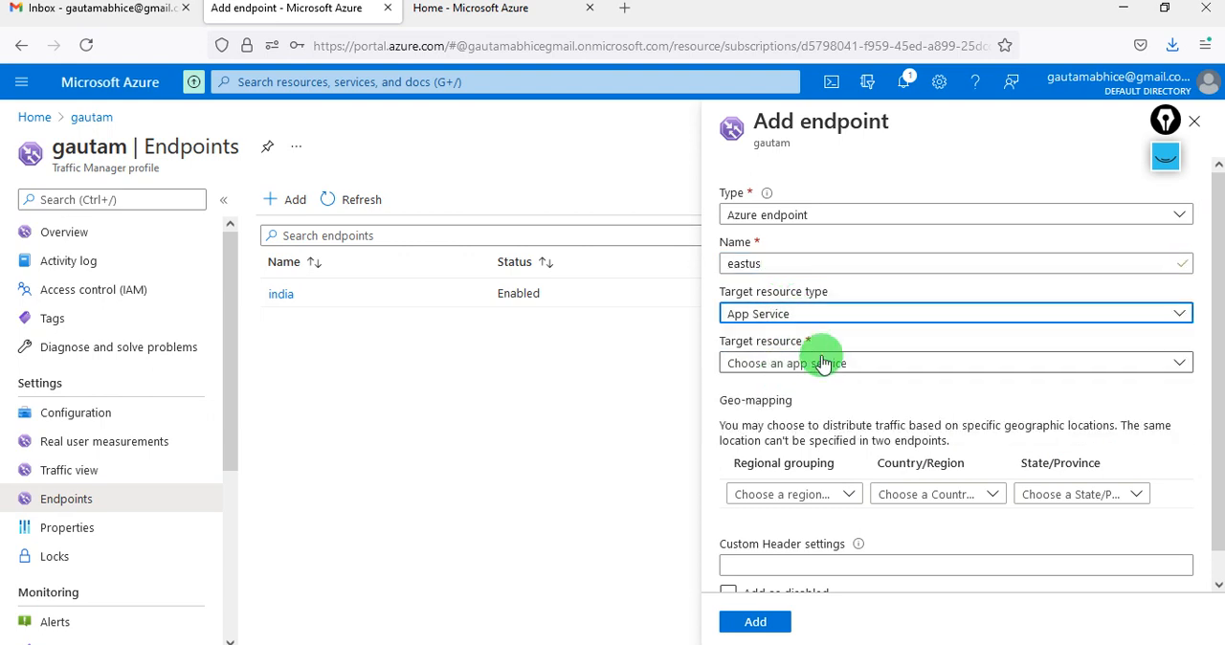
click(823, 364)
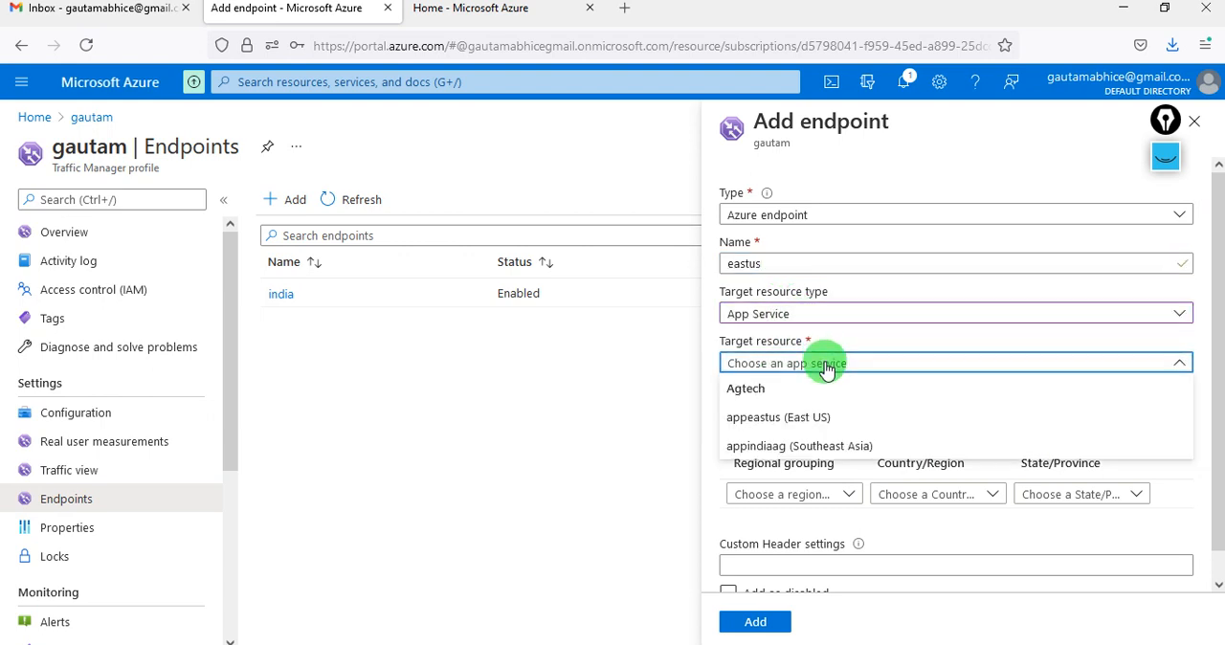
click(804, 421)
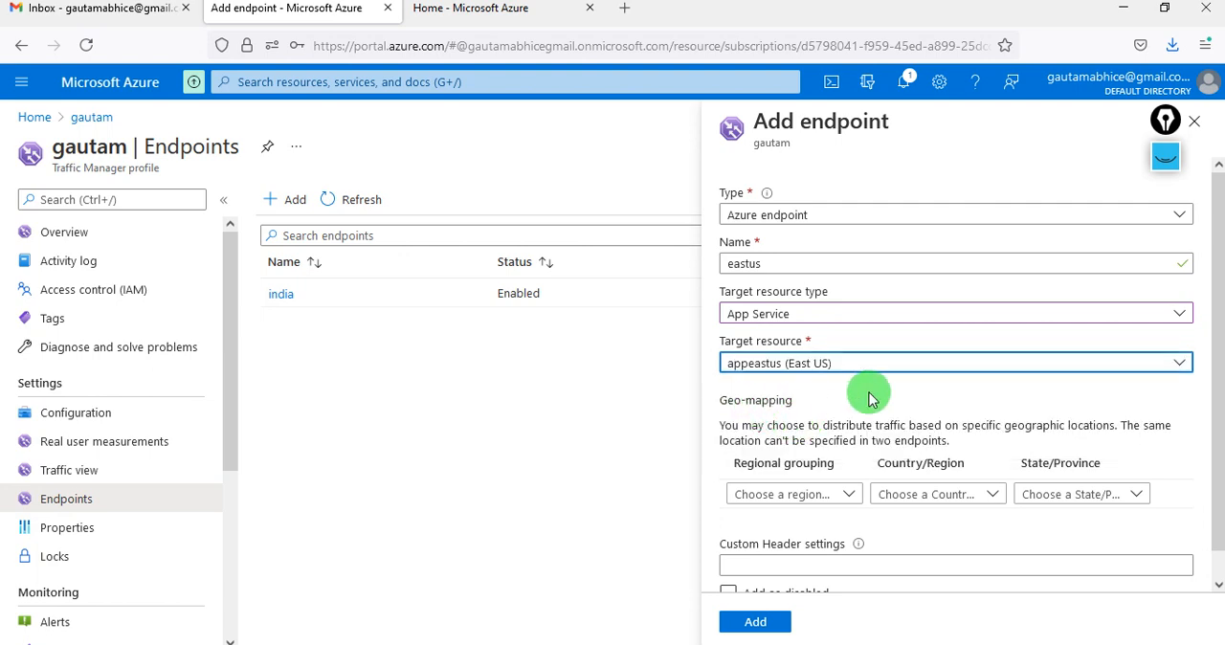
- Map the eastus endpoint to the North America / Central America / Caribbean regional grouping and the country United States
click(839, 496)
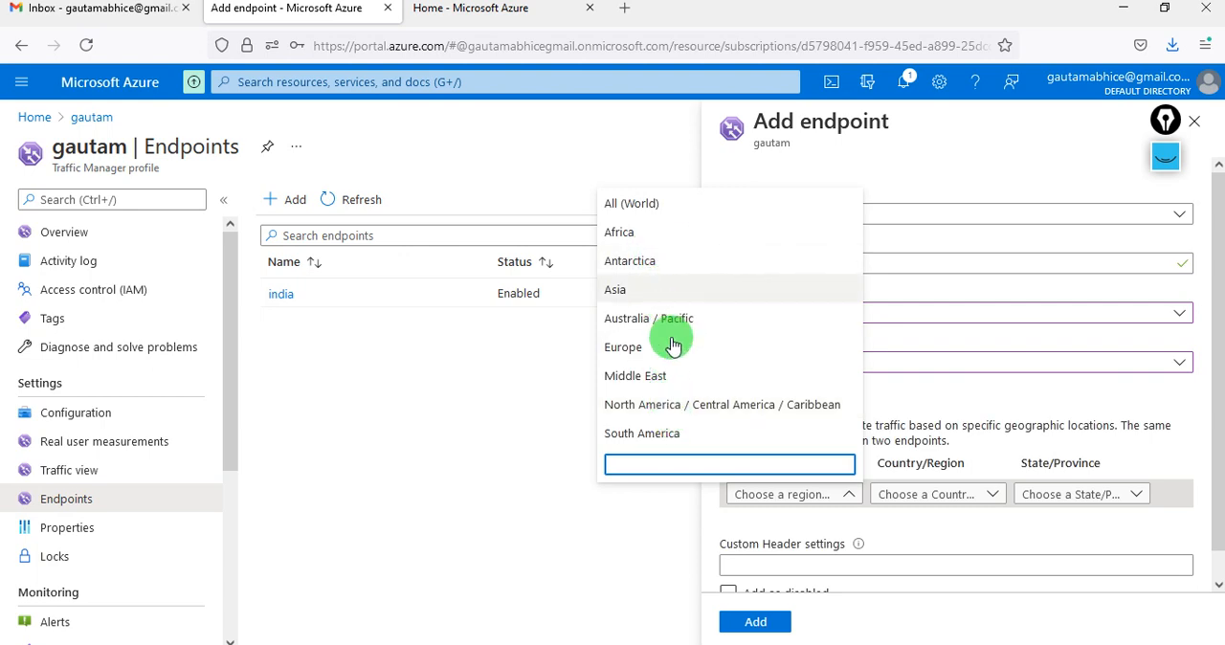
click(694, 404)
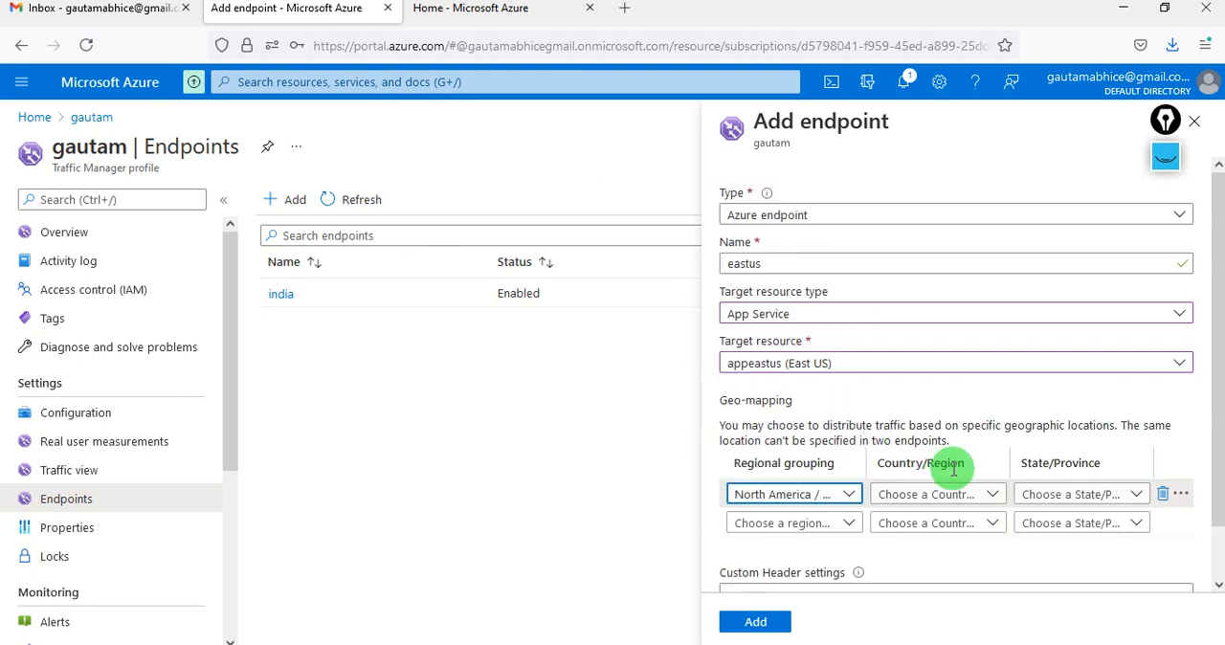
click(986, 498)
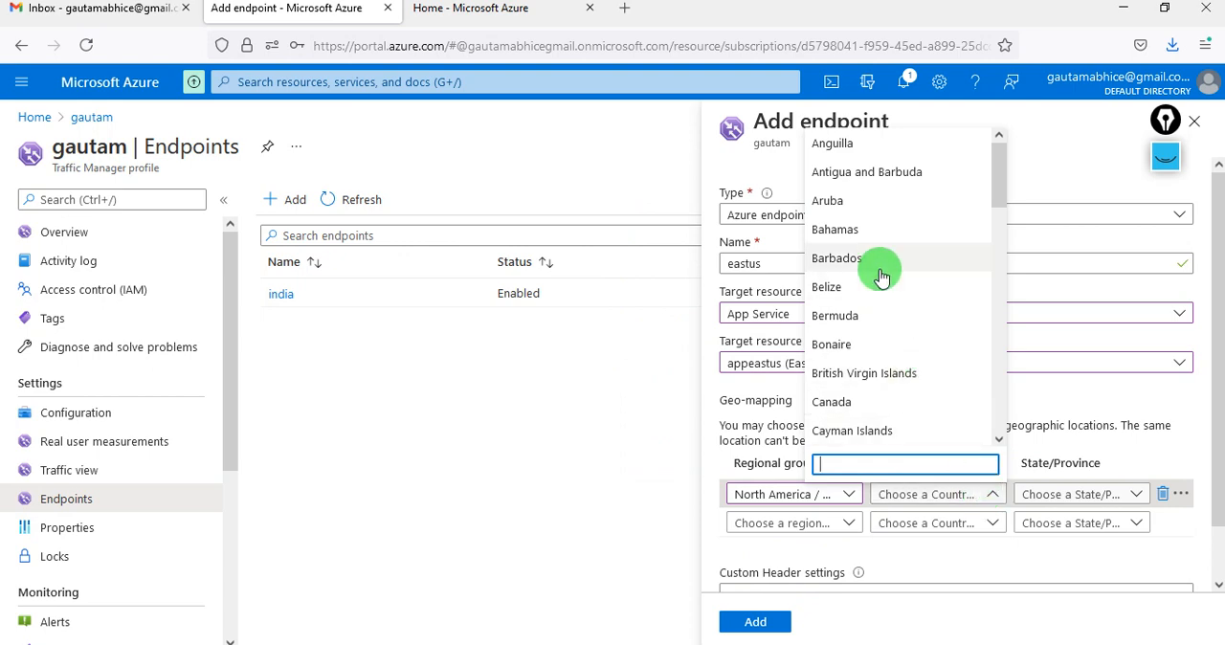
scroll(879, 315, down, 1)
scroll(879, 345, down, 5)
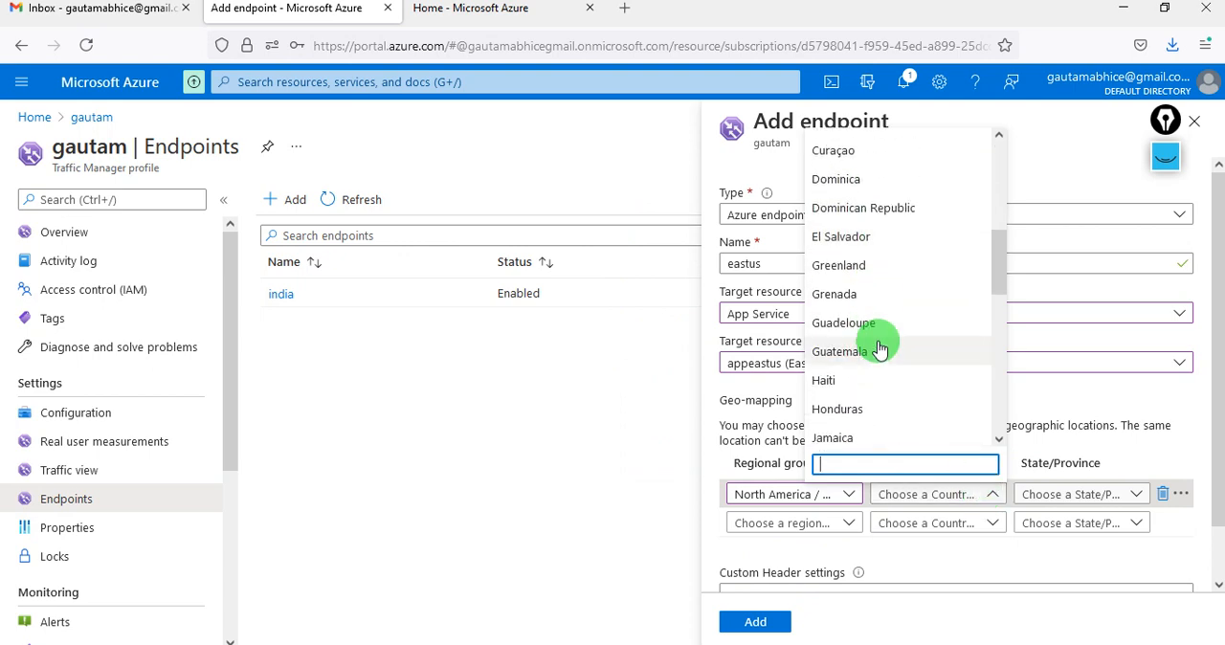
scroll(879, 349, down, 2)
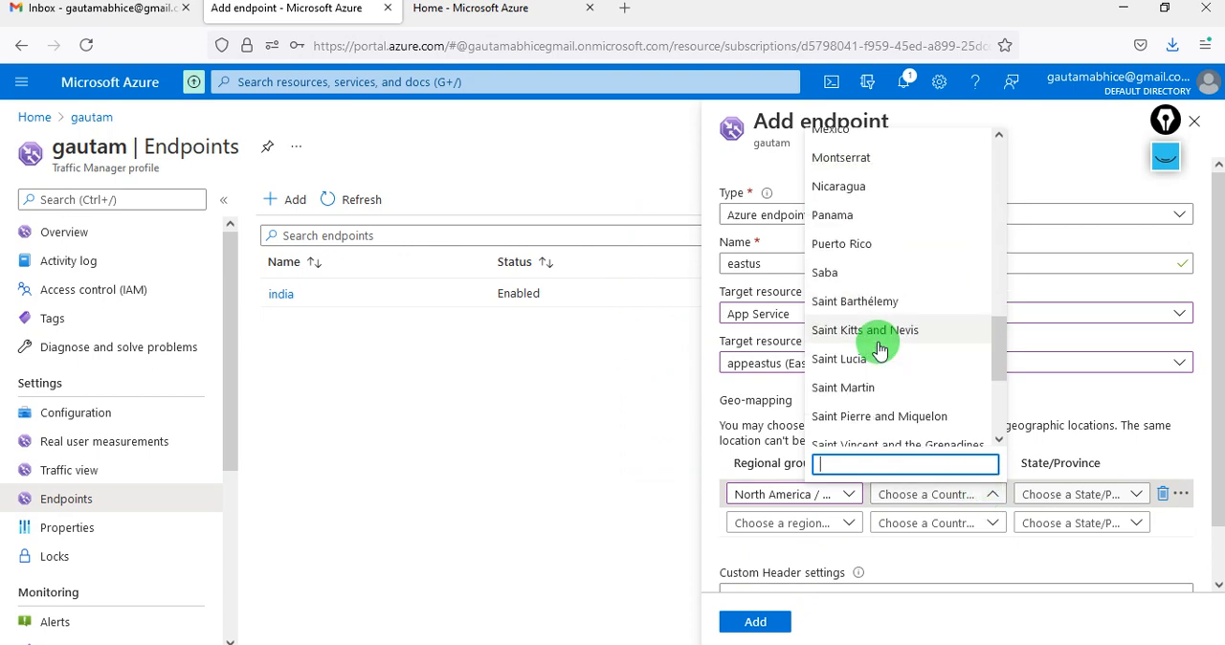
scroll(879, 350, down, 1)
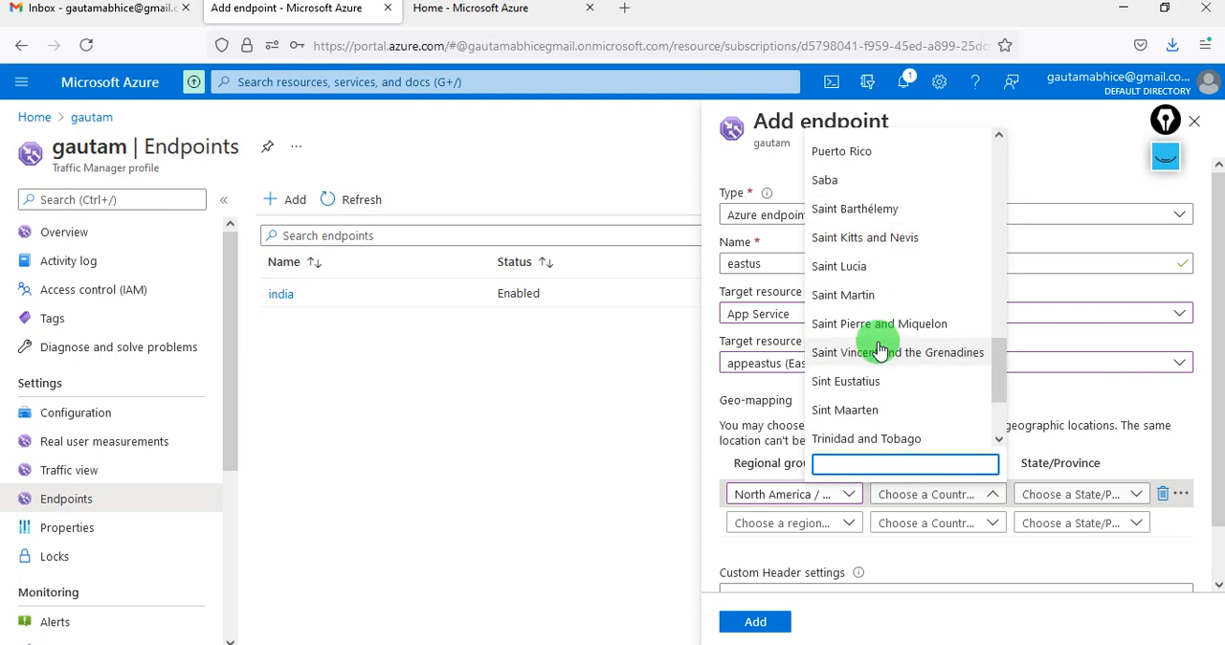
scroll(879, 350, down, 2)
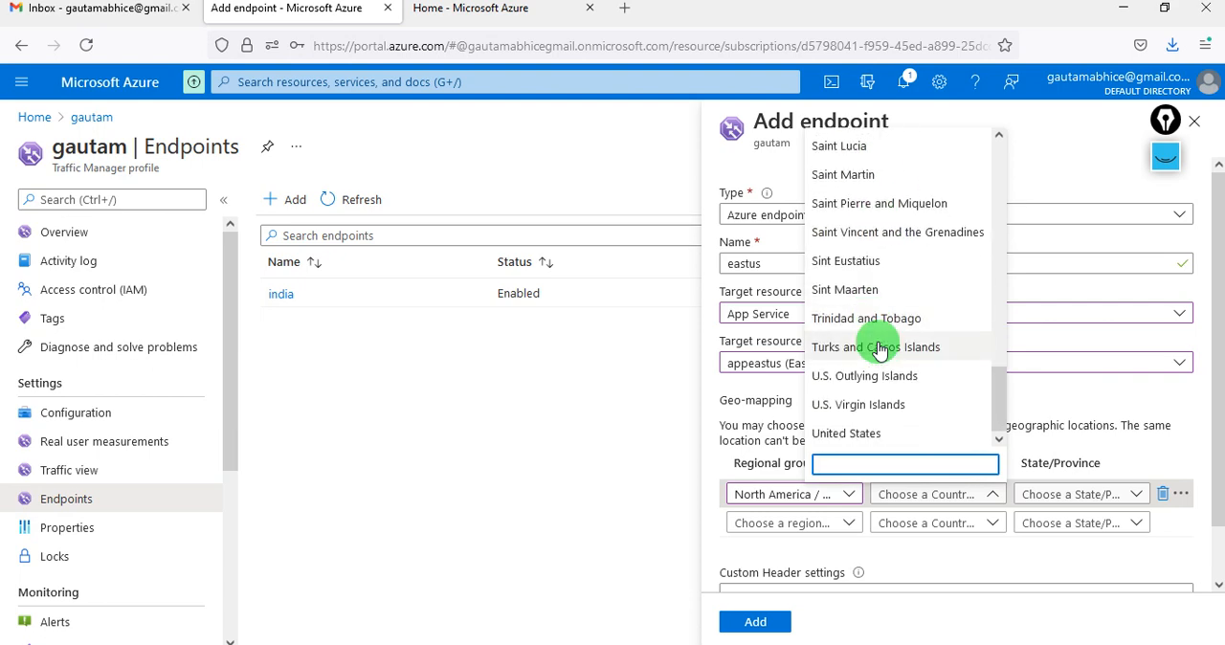
click(878, 434)
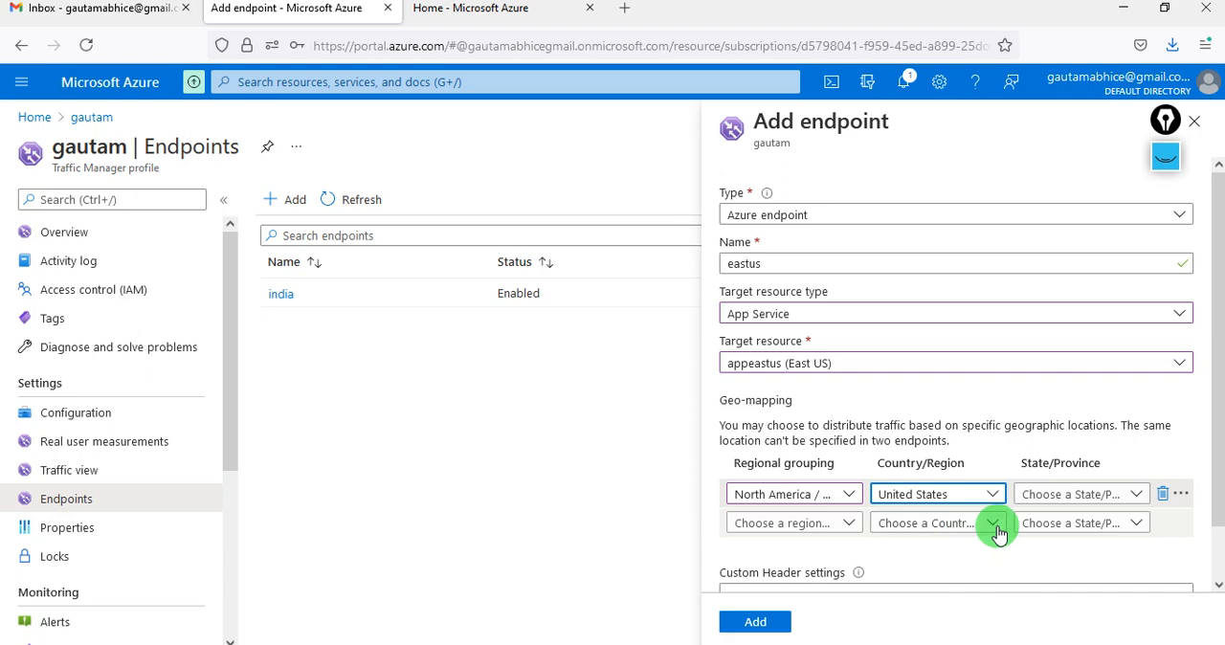
- Map the eastus endpoint also to the regional grouping Europe with the country United Kingdom, and add the endpoint to the Traffic Manager profile
click(853, 530)
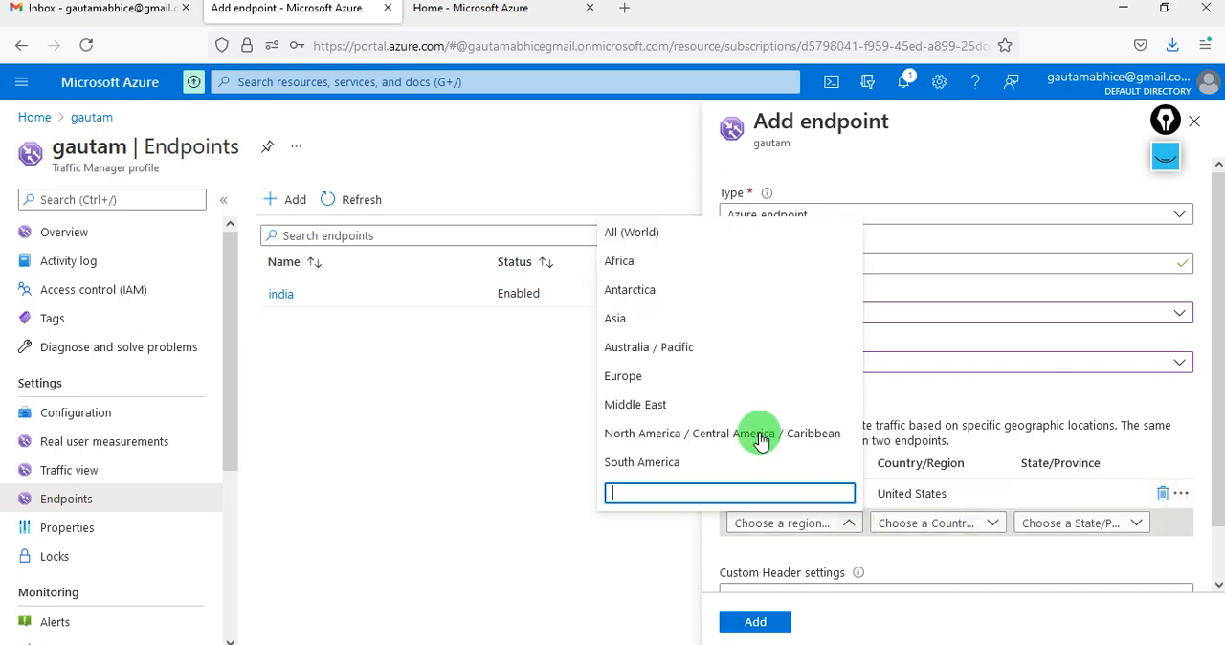
click(656, 379)
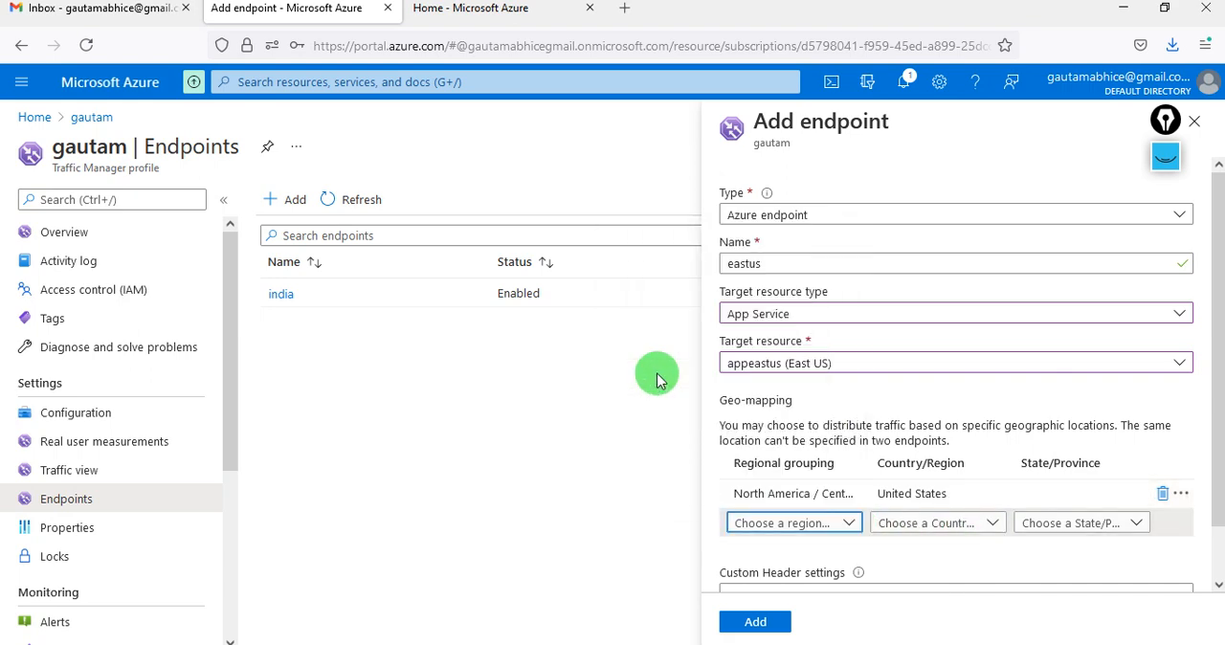
click(941, 532)
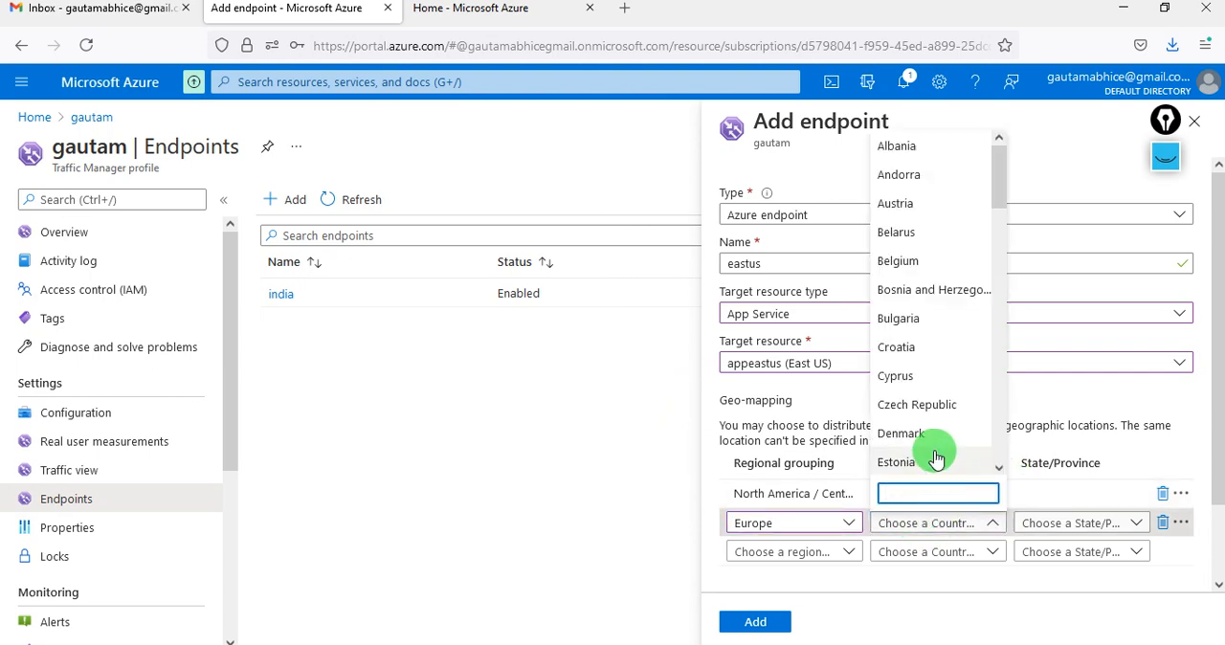
scroll(937, 459, down, 5)
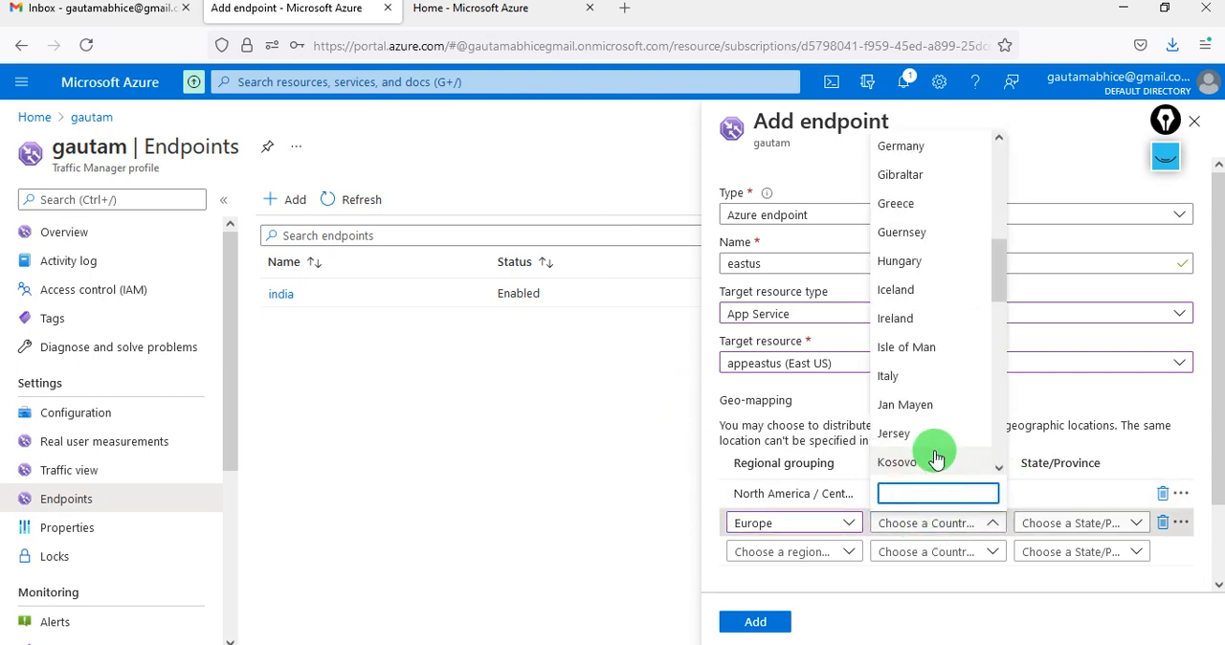
scroll(936, 459, down, 5)
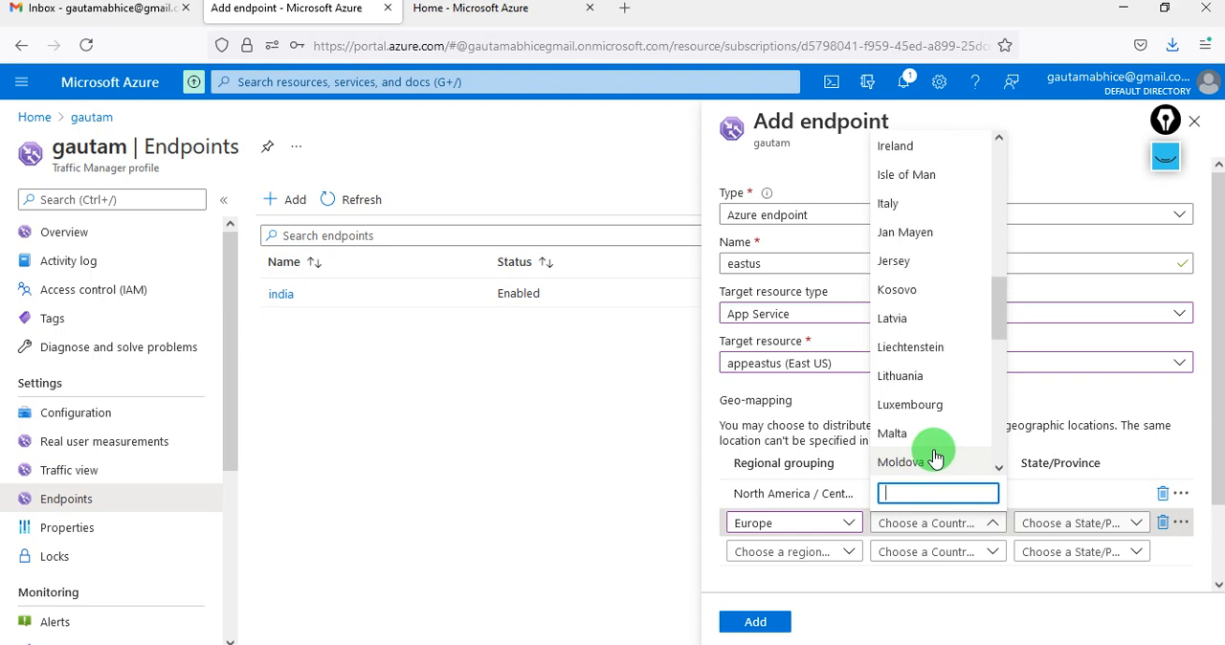
scroll(937, 458, down, 1)
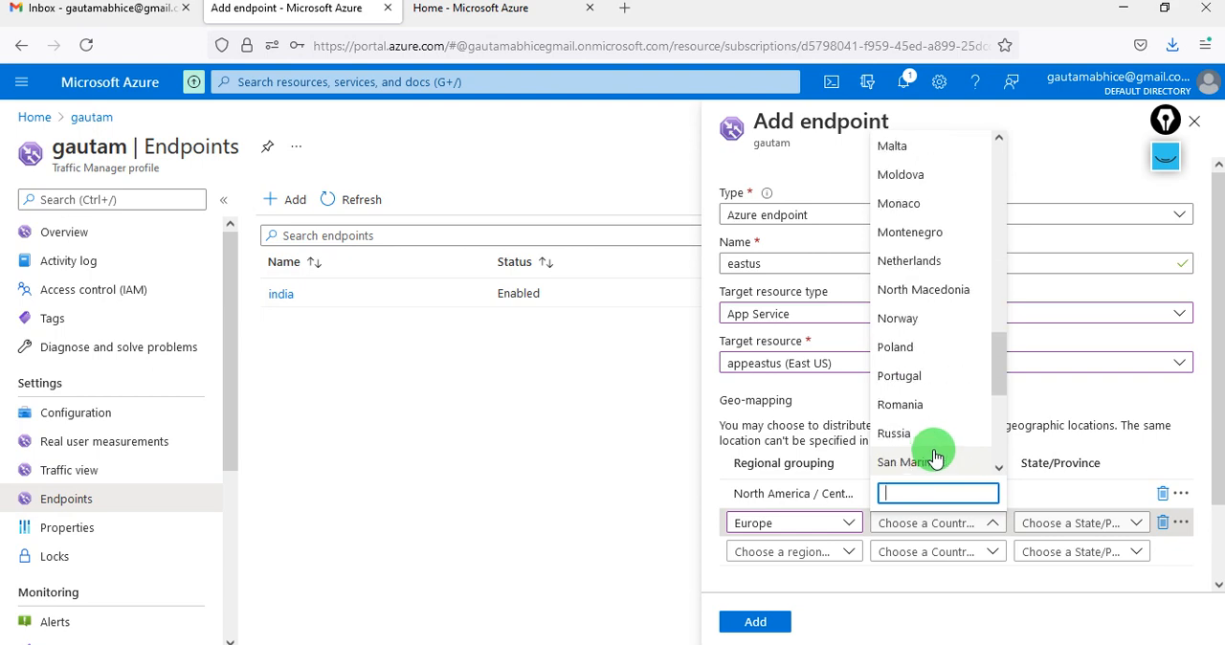
scroll(937, 458, down, 4)
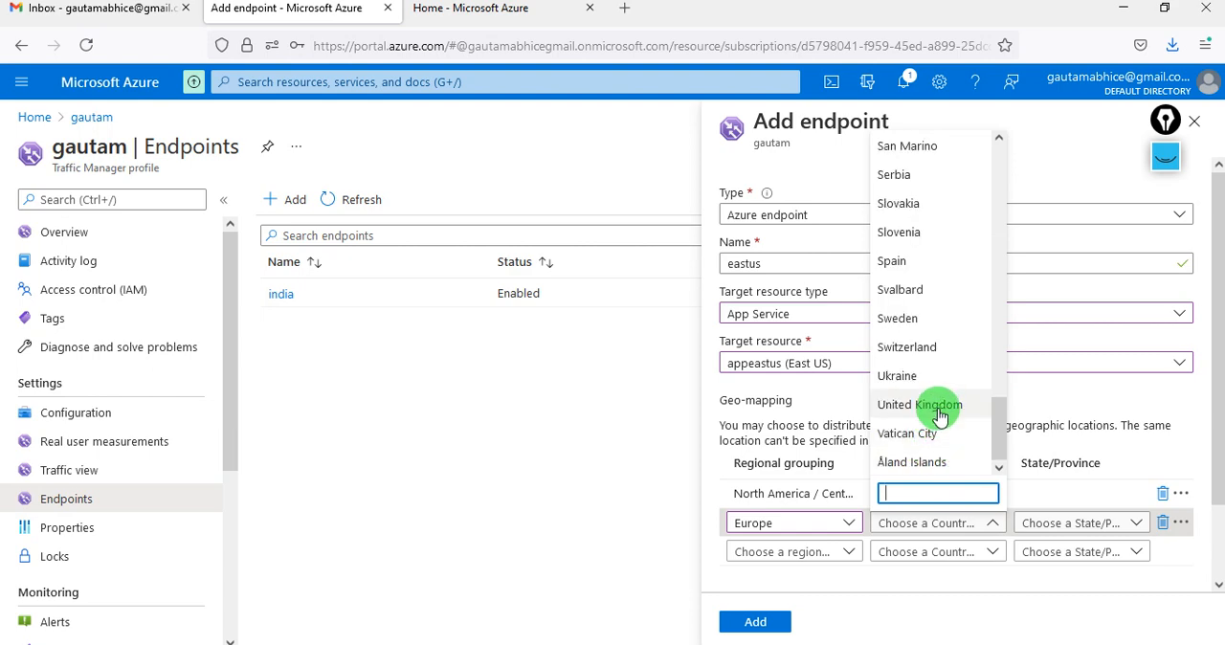
click(936, 408)
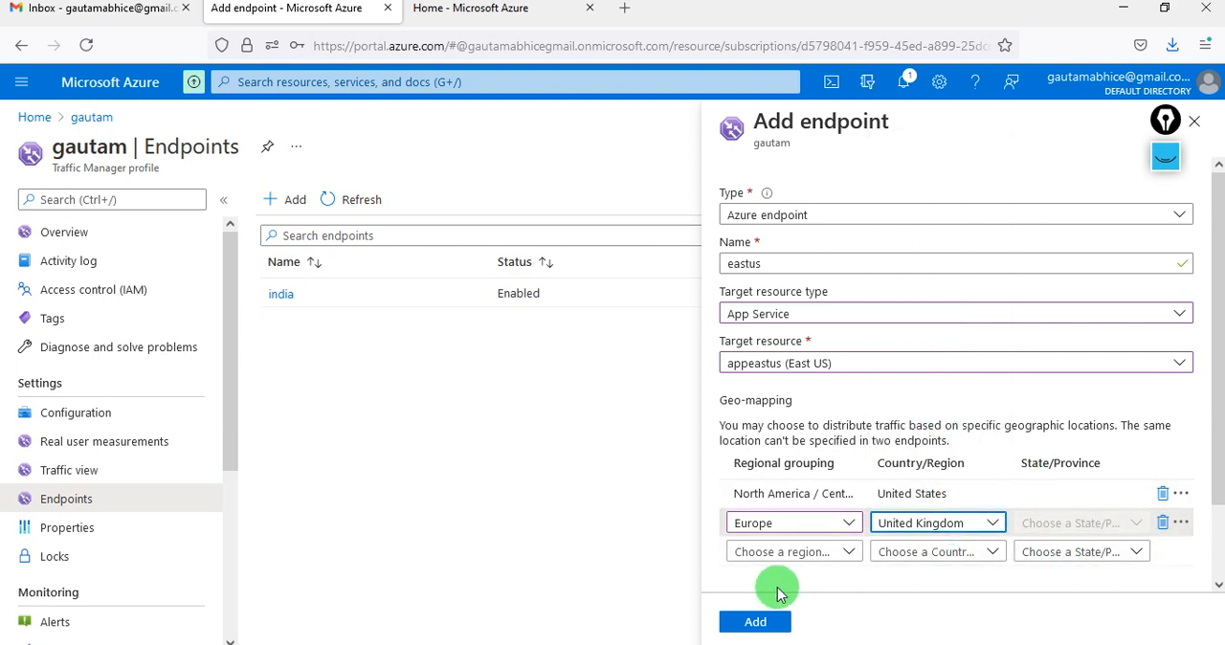
click(763, 622)
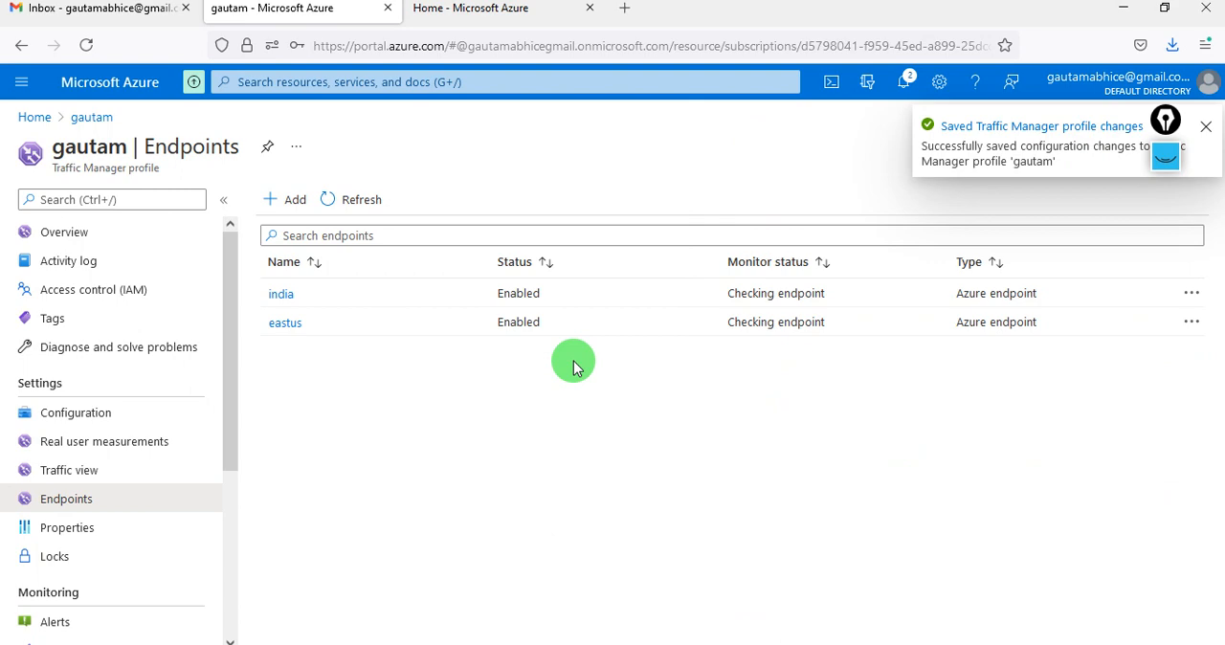
- Copy the DNS name from the Traffic Manager profile's overview and open that address in a new browser tab
click(115, 233)
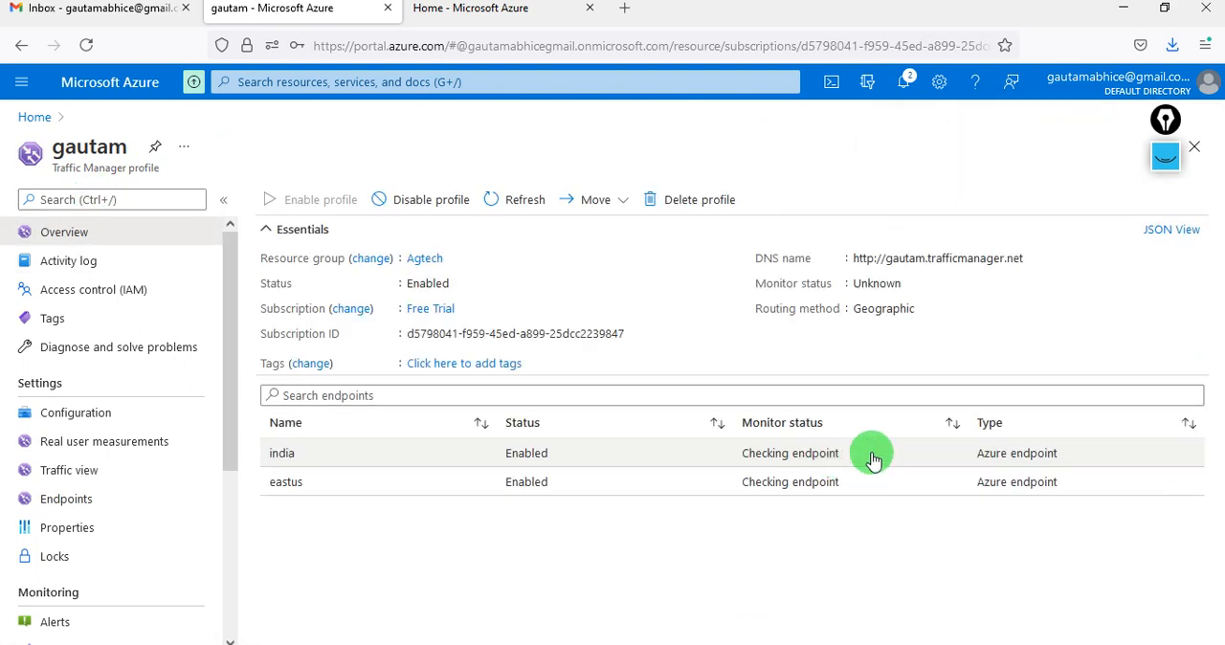
click(1035, 260)
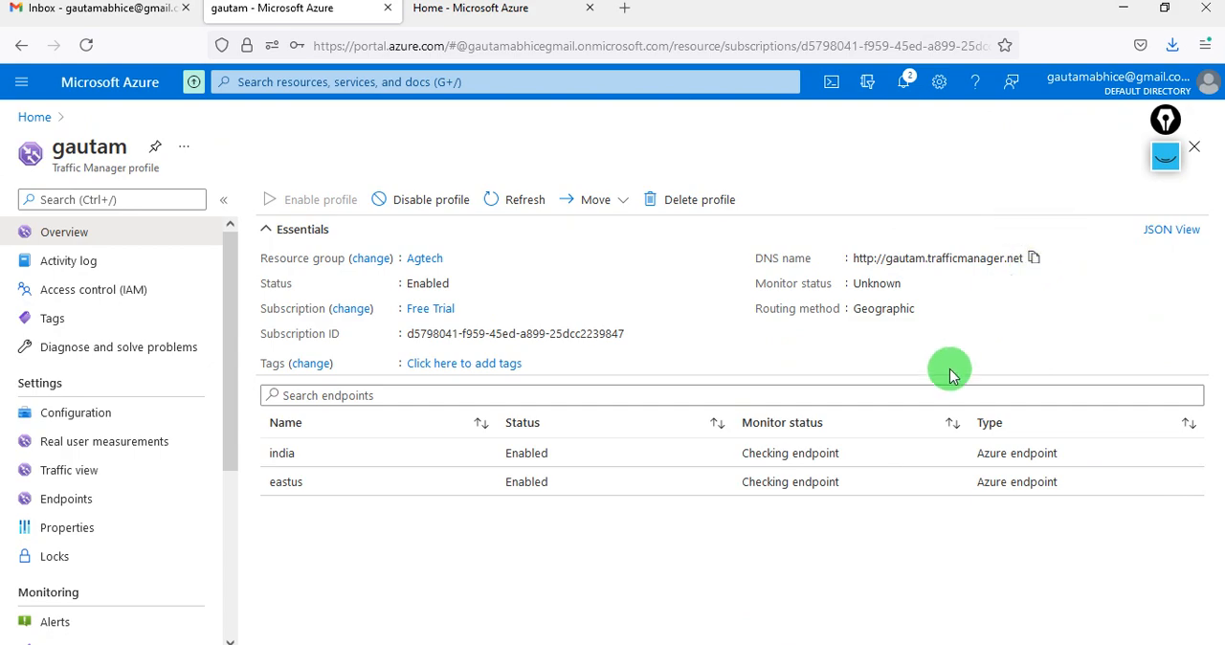
click(623, 9)
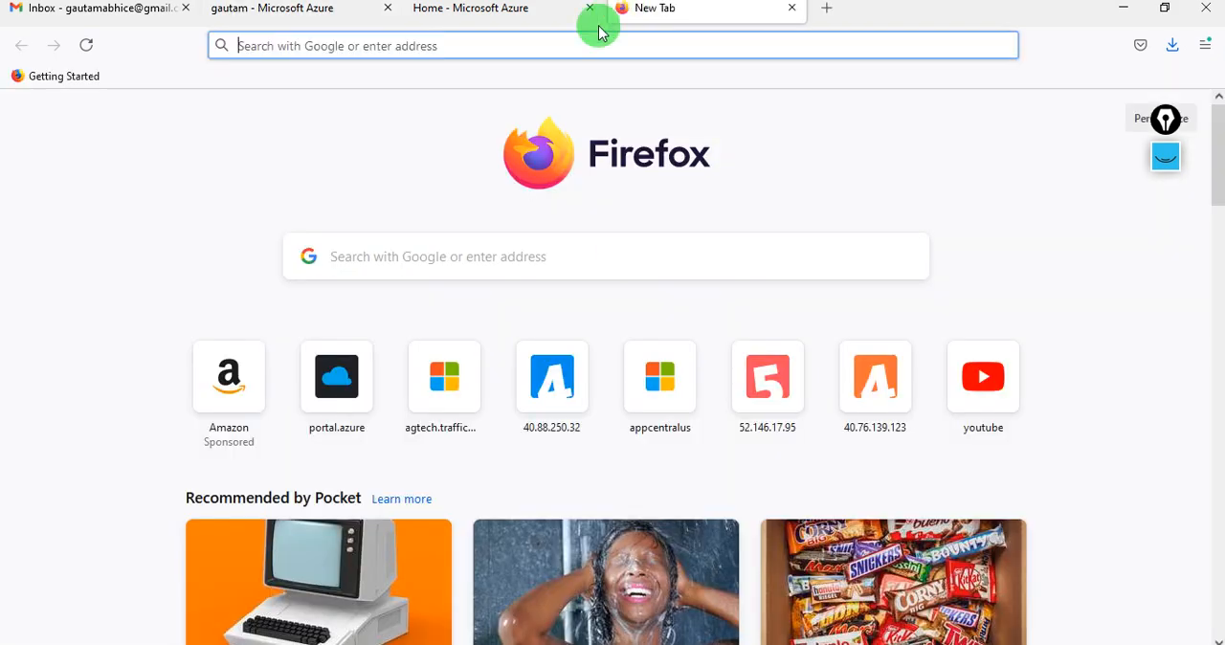
key(ctrl+v)
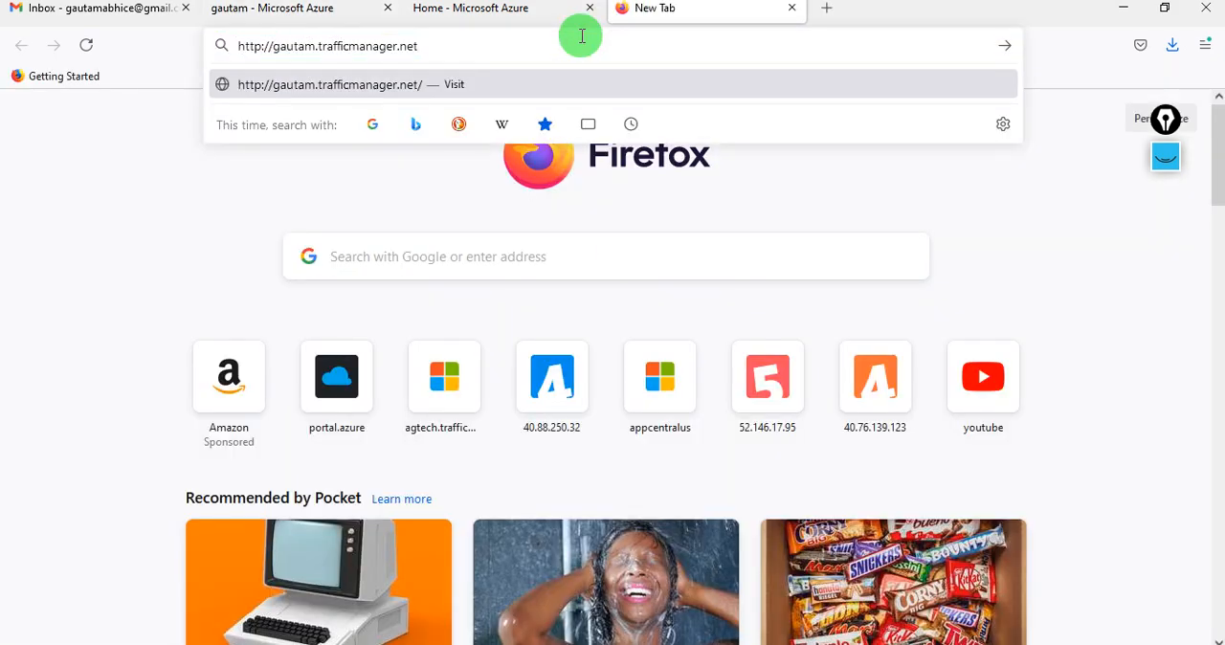
key(Return)
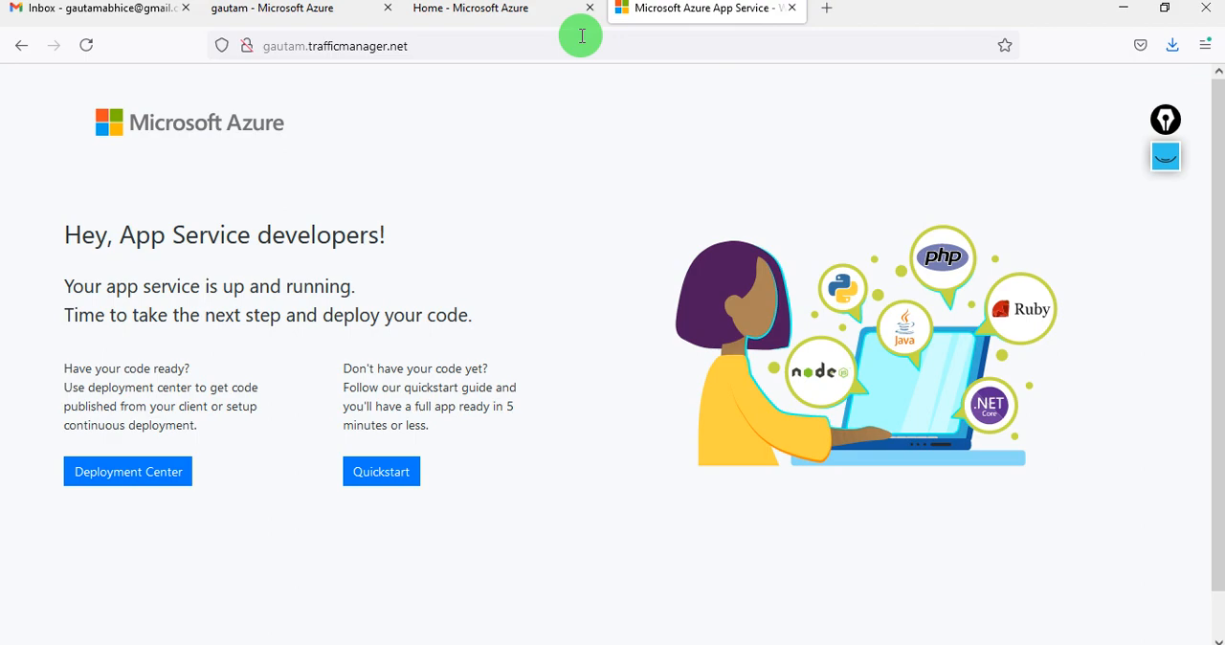
- Switch to the Remote Desktop session, load the Traffic Manager address in its Internet Explorer window, and return to the local Firefox browser
mouse_move(445, 643)
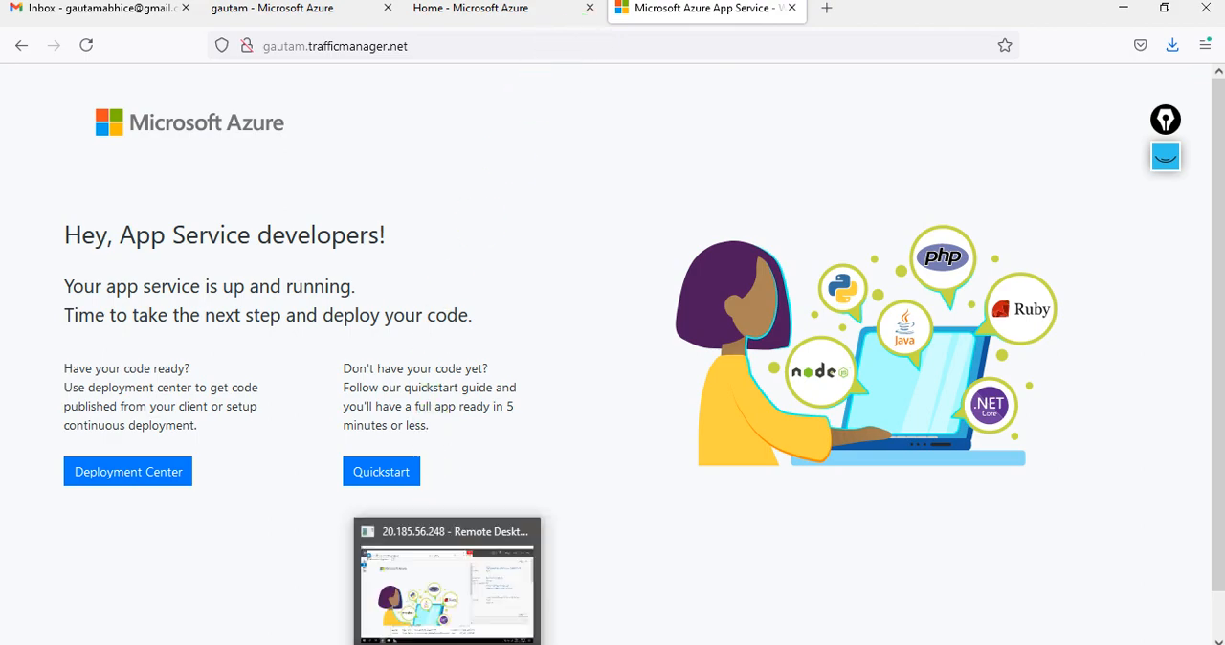
click(447, 584)
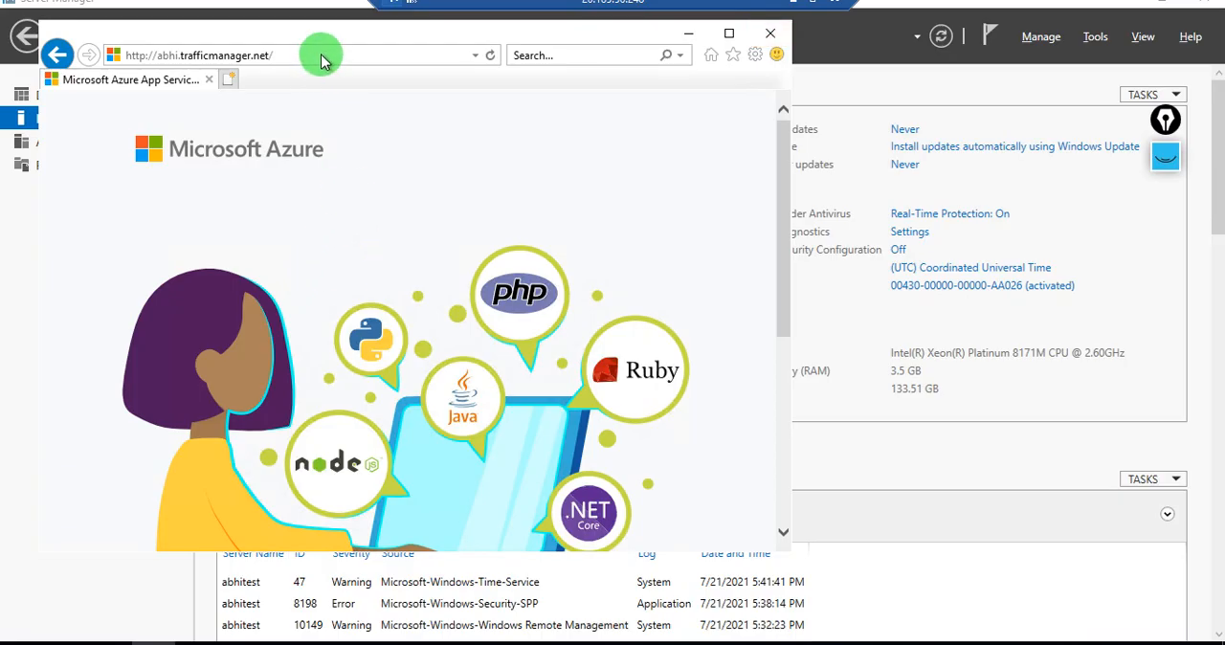
click(322, 55)
key(ctrl+v)
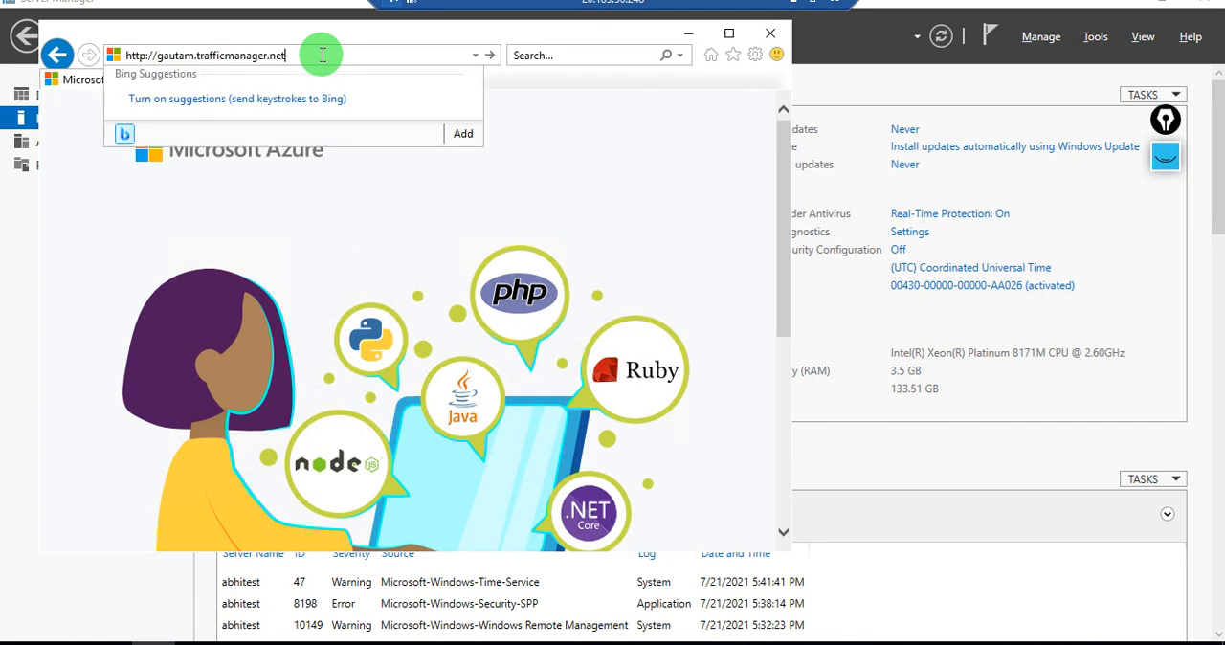
key(Return)
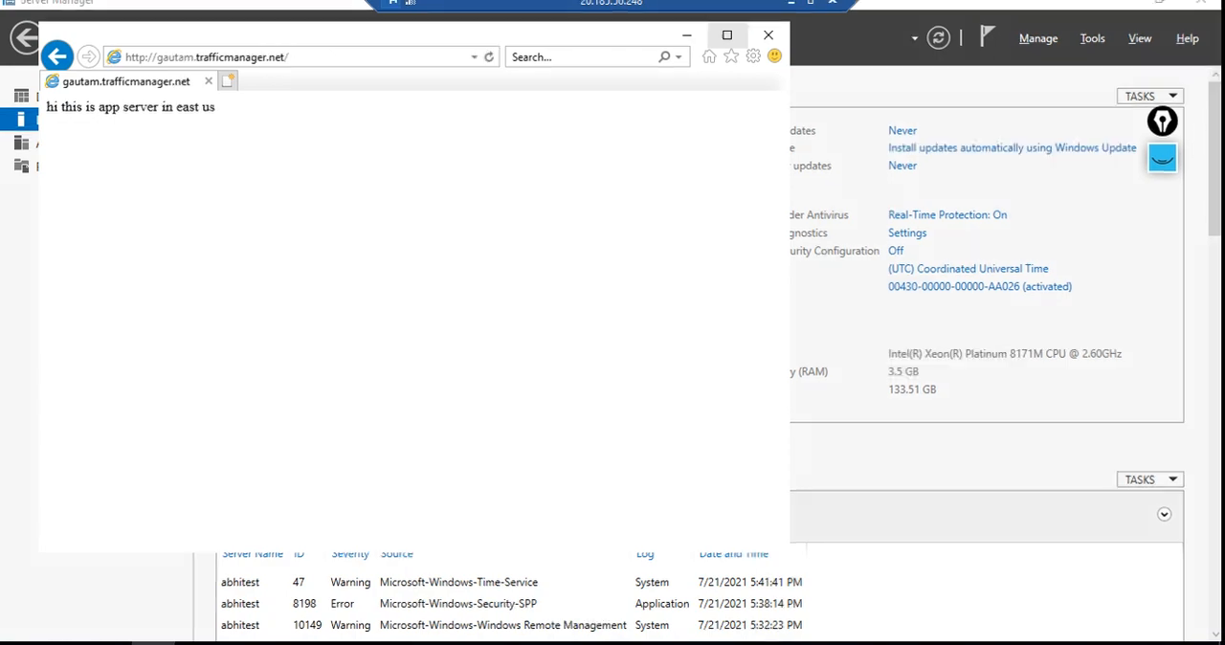
click(764, 1)
click(684, 235)
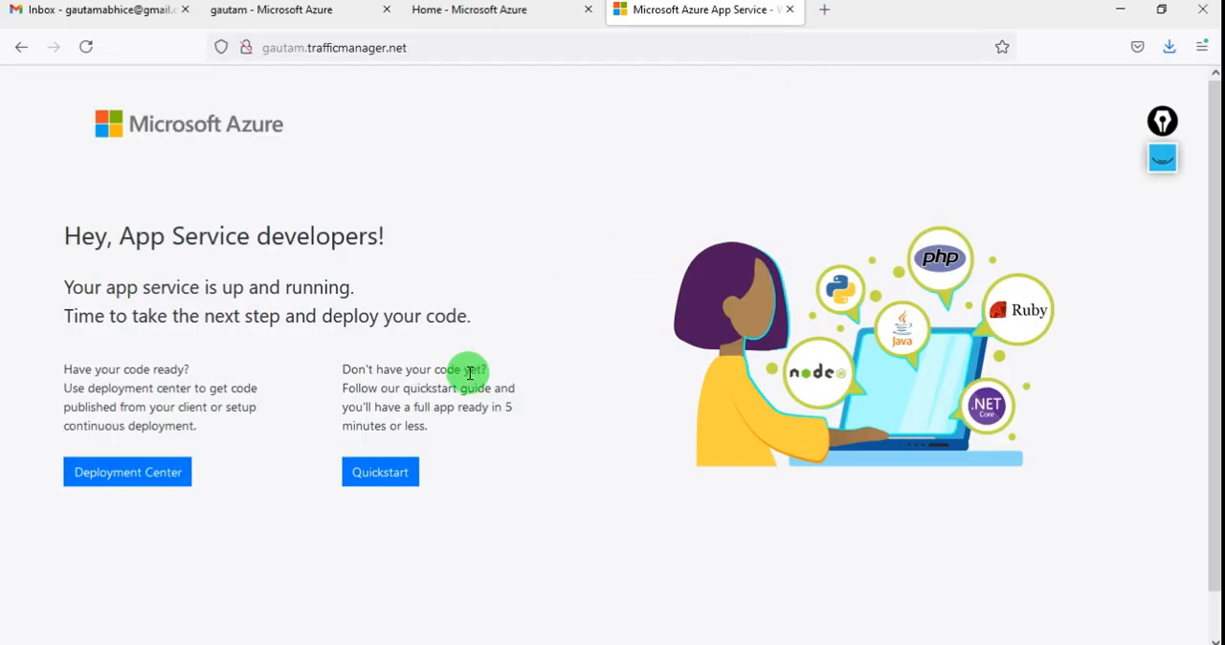
- Show the Azure portal home page and clear all earlier pen annotations from the screen
click(479, 14)
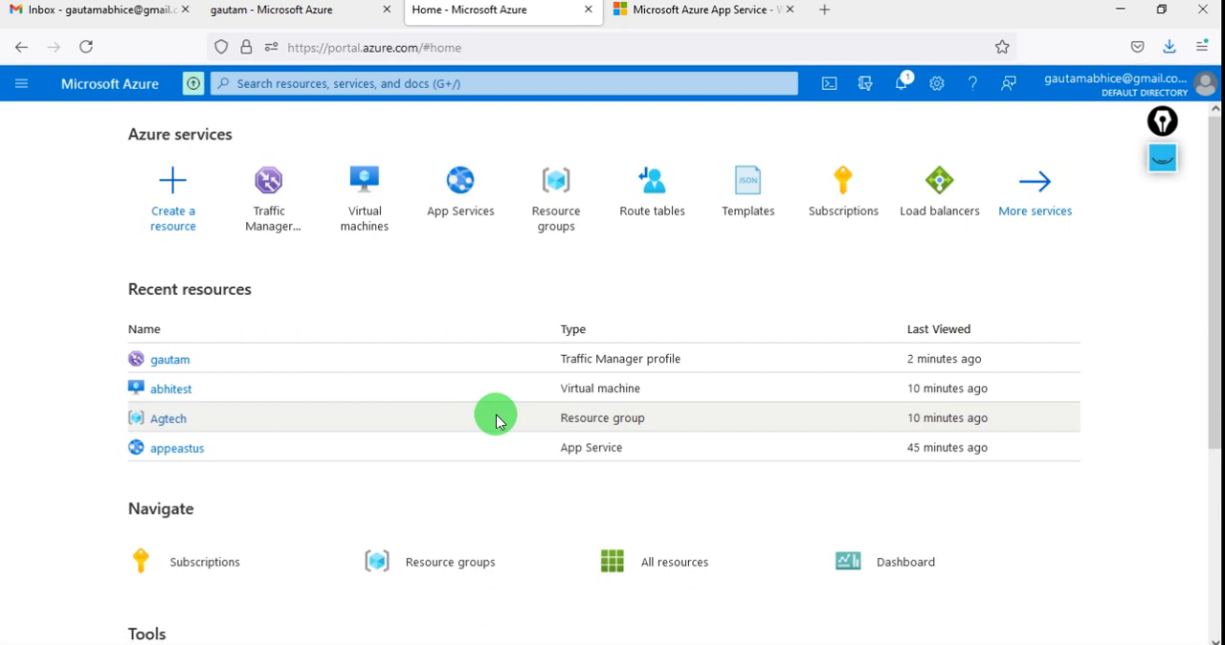
click(1162, 157)
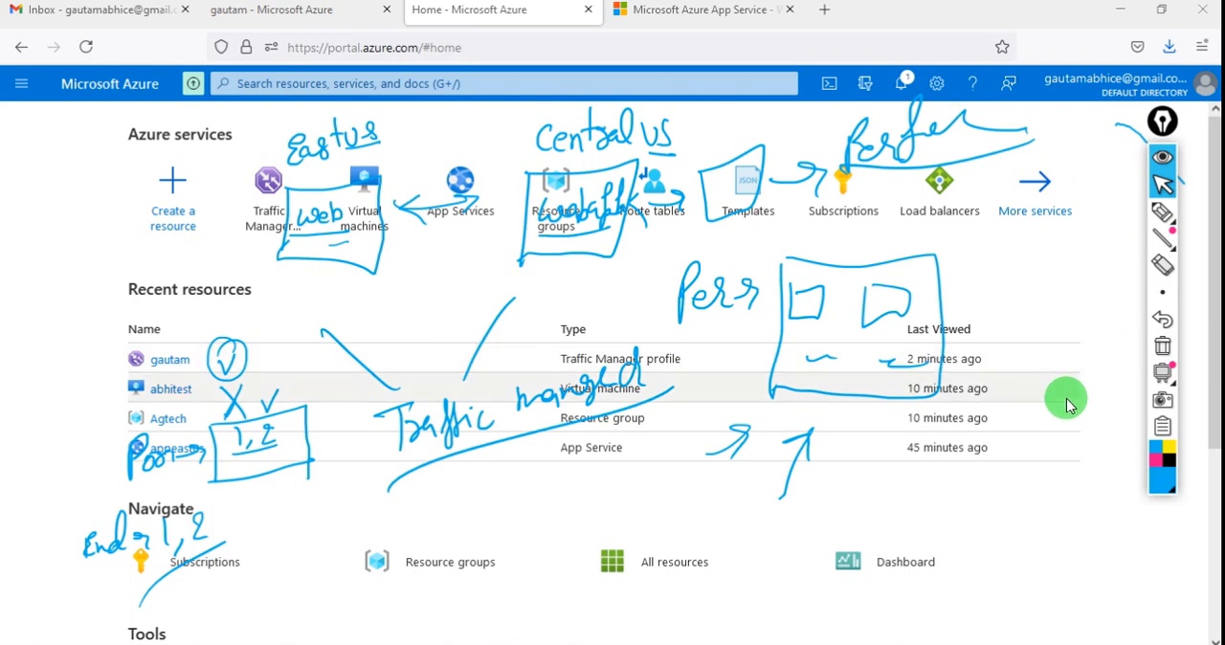
click(1161, 346)
- Handwrite the routing notes "P → 1, 2" and "Per →" with two boxes, followed by "system" and an underlined "Traffic"
click(1162, 211)
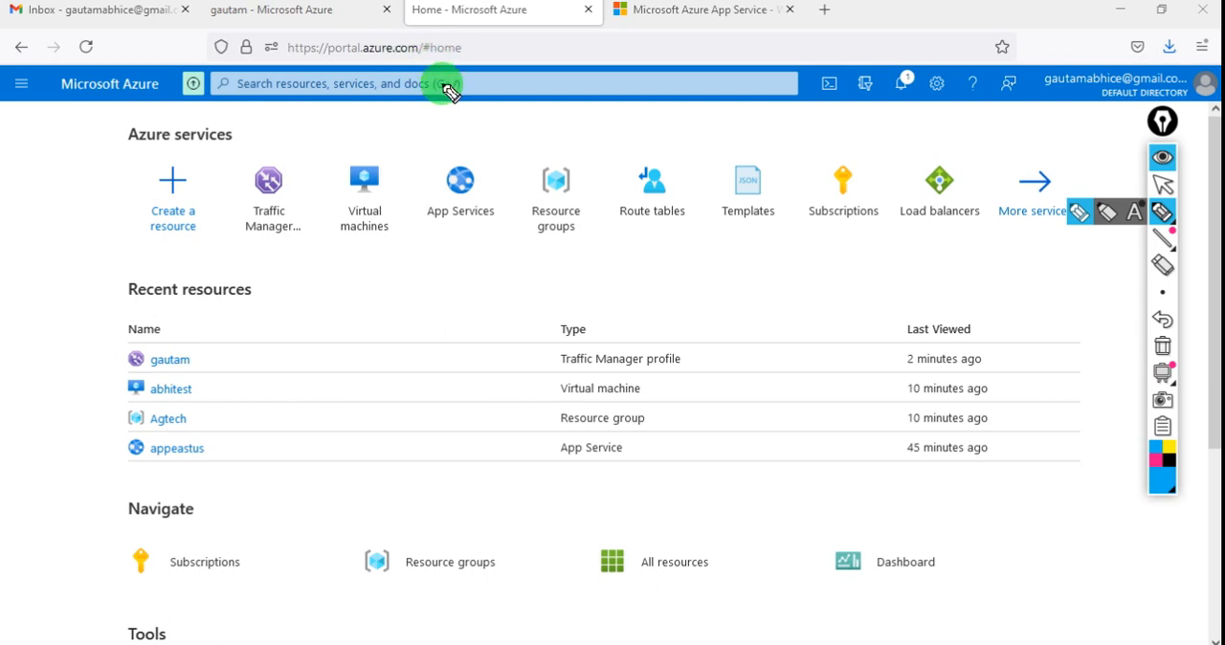
drag(437, 85, 397, 67)
drag(327, 194, 308, 196)
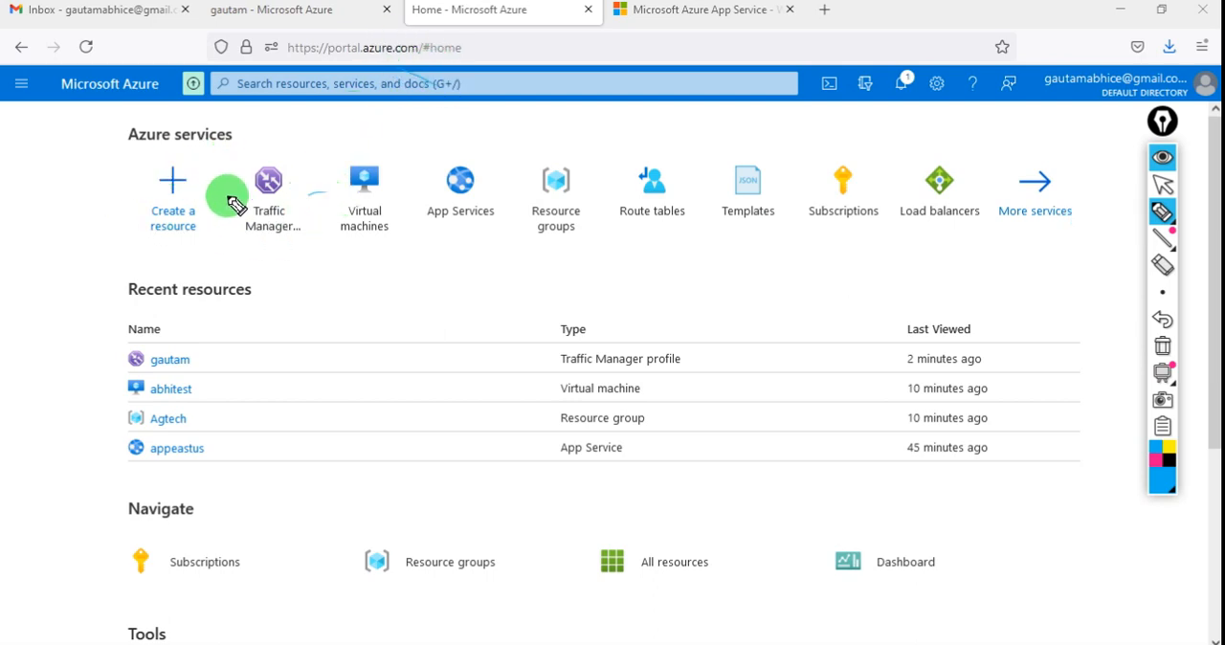
mouse_move(279, 290)
mouse_down()
mouse_move(288, 264)
mouse_move(285, 279)
mouse_move(421, 278)
mouse_move(430, 295)
mouse_up()
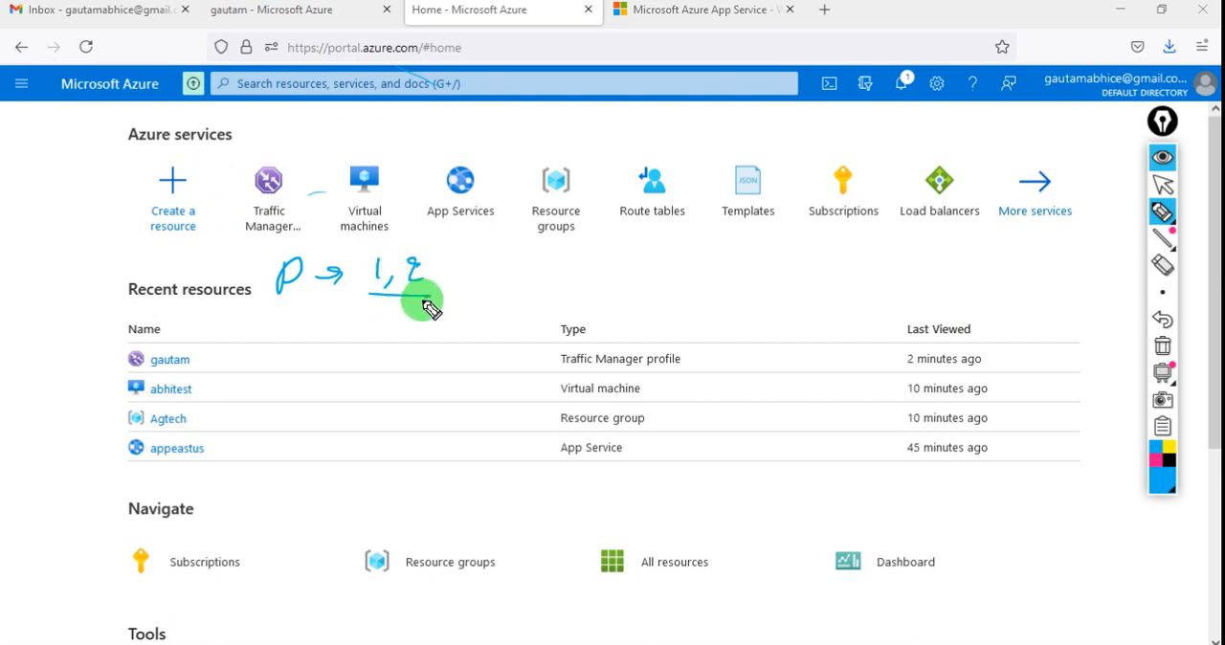
mouse_move(248, 356)
mouse_down()
mouse_move(259, 335)
mouse_move(307, 357)
mouse_move(352, 343)
mouse_move(349, 352)
mouse_move(374, 331)
mouse_move(363, 358)
mouse_up()
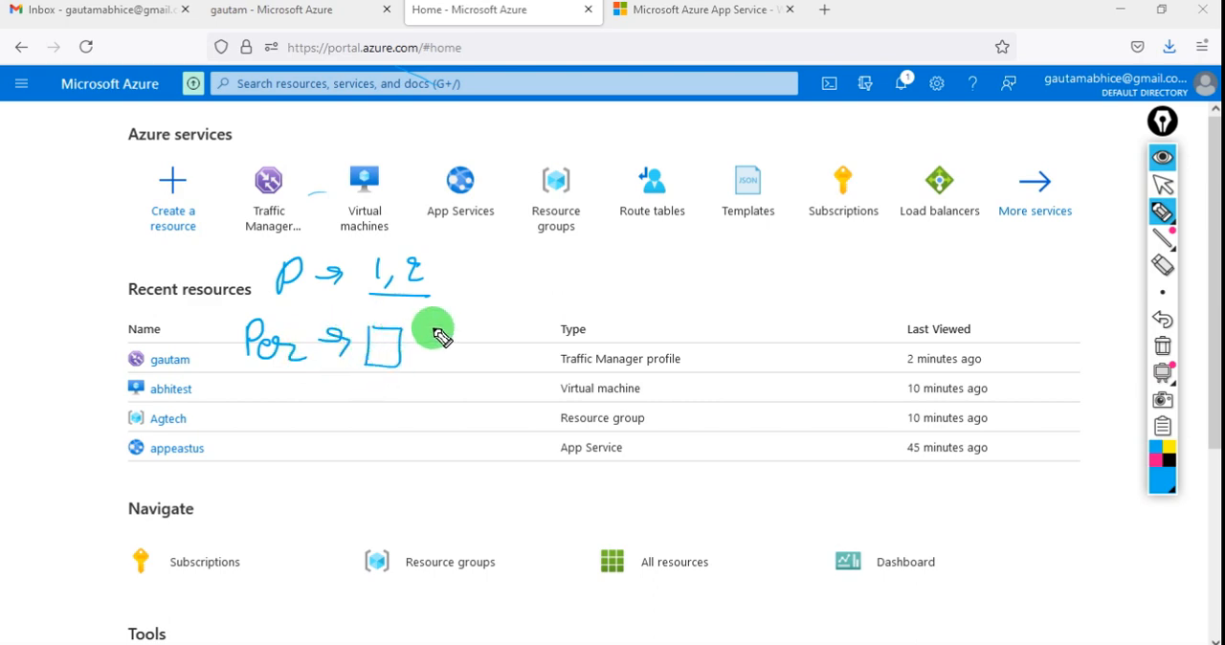
drag(432, 328, 497, 336)
mouse_move(514, 313)
mouse_down()
mouse_move(515, 325)
mouse_move(596, 317)
mouse_move(613, 285)
mouse_move(655, 296)
mouse_move(685, 276)
mouse_move(738, 309)
mouse_move(617, 326)
mouse_up()
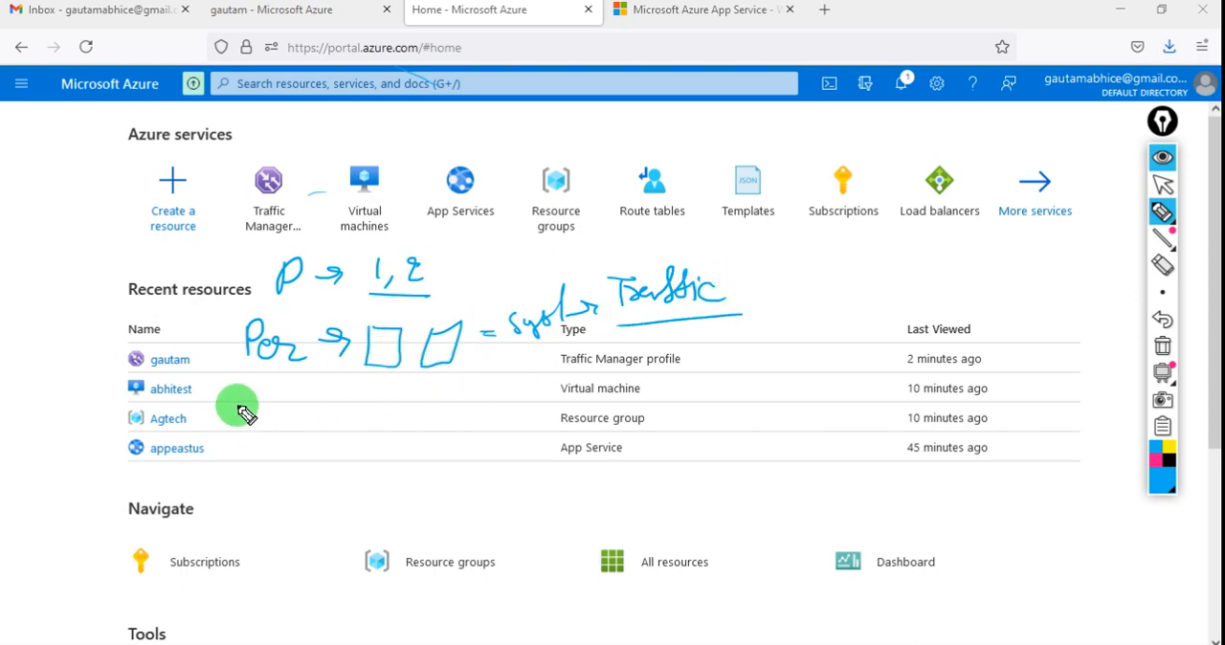
- Handwrite "Geo →" under the Per note, followed by an underlined row of eight labelled country boxes starting with US and UK
mouse_move(229, 400)
mouse_down()
mouse_move(223, 383)
mouse_move(224, 410)
mouse_move(306, 392)
mouse_move(322, 410)
mouse_move(392, 395)
mouse_move(342, 433)
mouse_move(373, 418)
mouse_move(415, 436)
mouse_move(464, 395)
mouse_move(417, 395)
mouse_move(426, 416)
mouse_move(516, 391)
mouse_move(483, 402)
mouse_move(527, 431)
mouse_move(555, 377)
mouse_move(559, 395)
mouse_move(601, 402)
mouse_move(651, 404)
mouse_move(622, 388)
mouse_move(684, 386)
mouse_move(709, 421)
mouse_move(689, 374)
mouse_move(703, 393)
mouse_up()
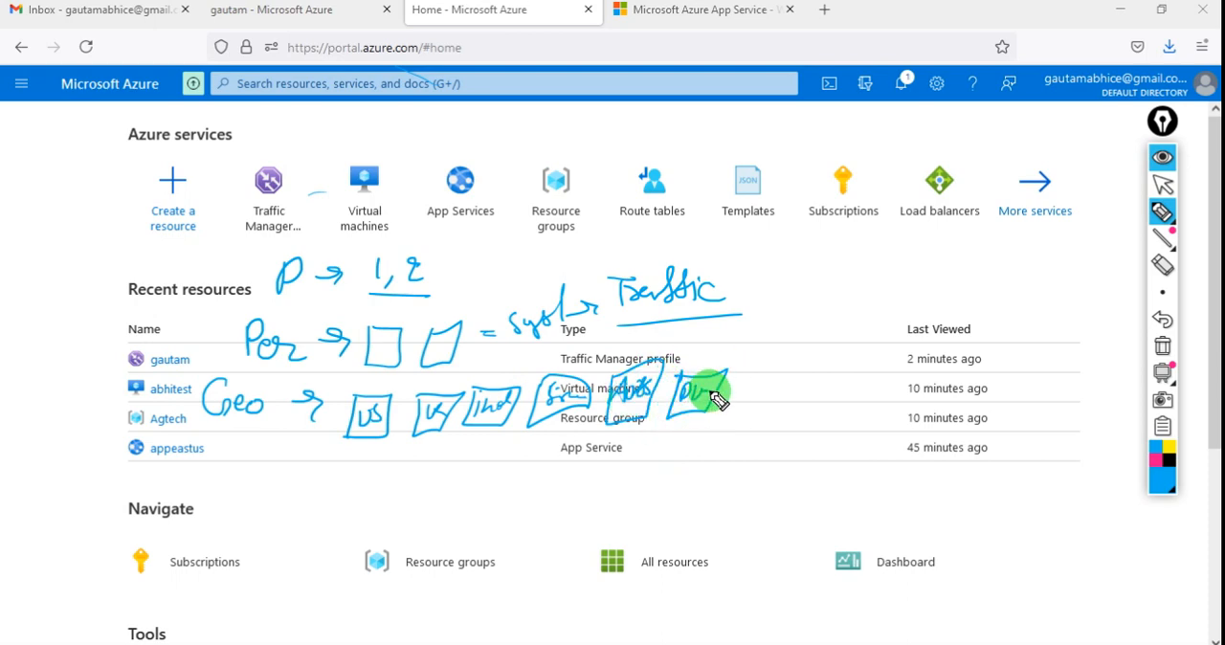
drag(756, 410, 758, 376)
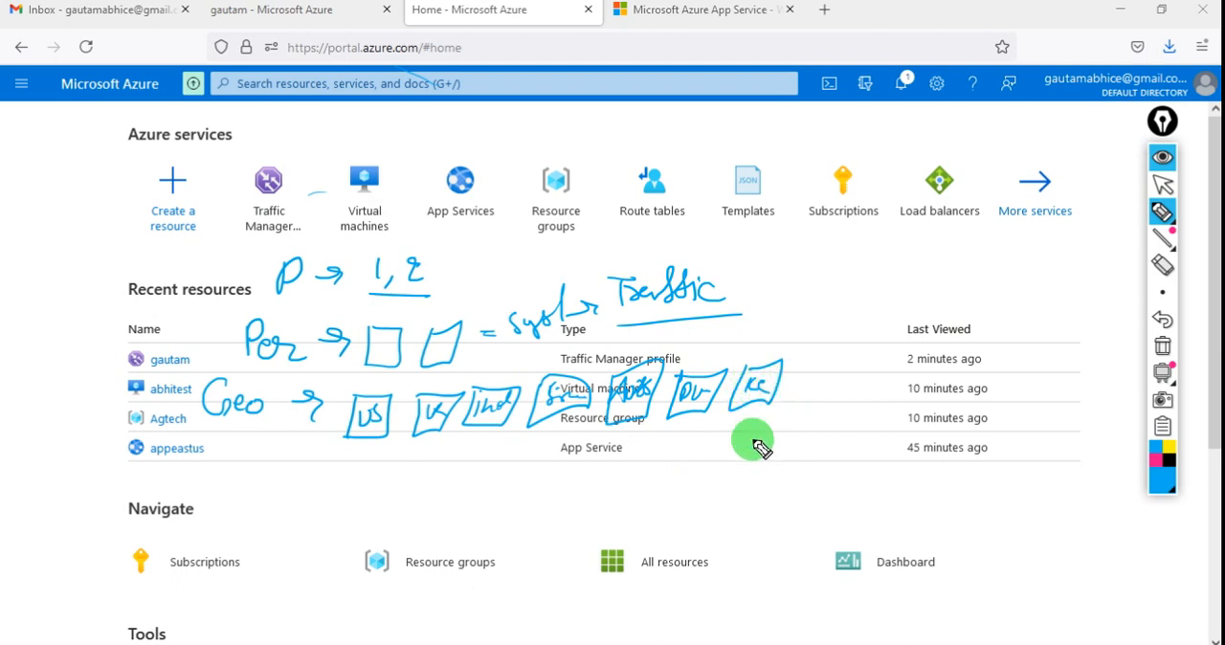
drag(814, 367, 821, 390)
mouse_move(794, 398)
mouse_down()
mouse_move(838, 371)
mouse_move(836, 399)
mouse_up()
mouse_move(354, 469)
mouse_down()
mouse_move(629, 432)
mouse_move(818, 427)
mouse_up()
- Draw an arrow from the Geo note to three labelled boxes below, and write "Zone" and "east us" by the third box
mouse_move(251, 460)
mouse_down()
mouse_move(265, 498)
mouse_move(325, 514)
mouse_move(317, 531)
mouse_up()
mouse_move(404, 486)
mouse_down()
mouse_move(410, 536)
mouse_move(487, 503)
mouse_move(431, 488)
mouse_move(487, 520)
mouse_move(401, 497)
mouse_move(480, 528)
mouse_up()
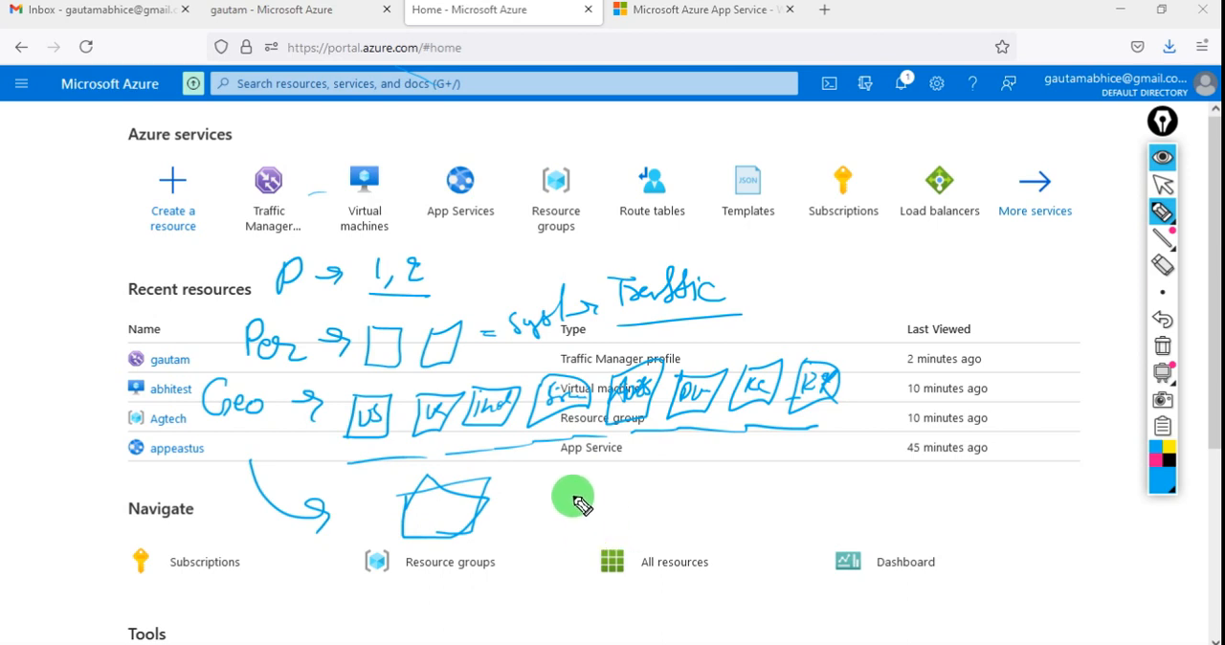
mouse_move(572, 495)
mouse_down()
mouse_move(599, 470)
mouse_move(581, 532)
mouse_move(566, 490)
mouse_up()
mouse_move(719, 492)
mouse_down()
mouse_move(773, 511)
mouse_move(721, 489)
mouse_up()
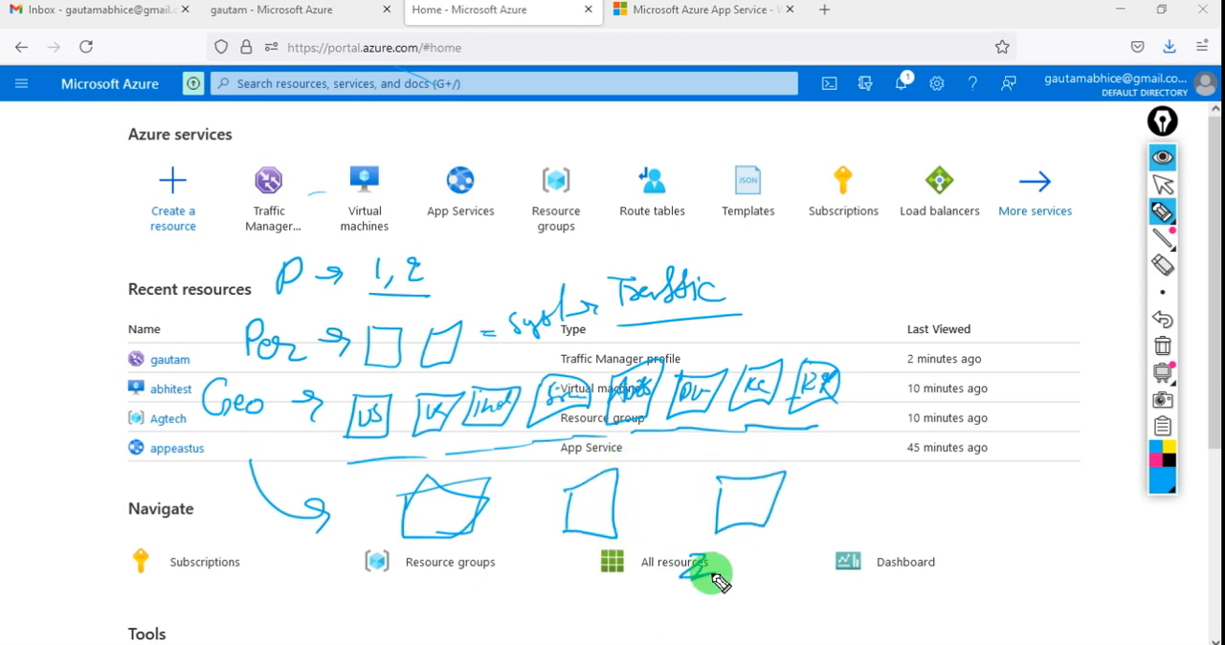
drag(763, 563, 783, 569)
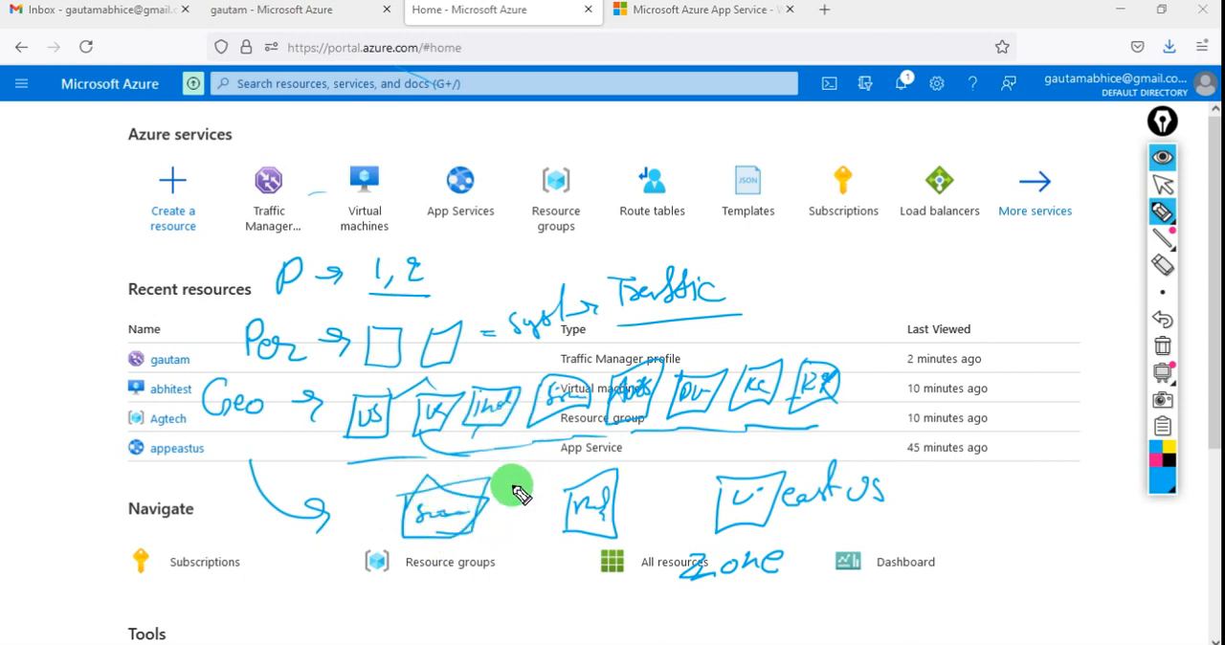
- Cross out the first of the three lower boxes, circle the Geo note, and draw a row of arrows beneath the boxes
mouse_move(522, 476)
mouse_down()
mouse_move(470, 522)
mouse_move(506, 536)
mouse_up()
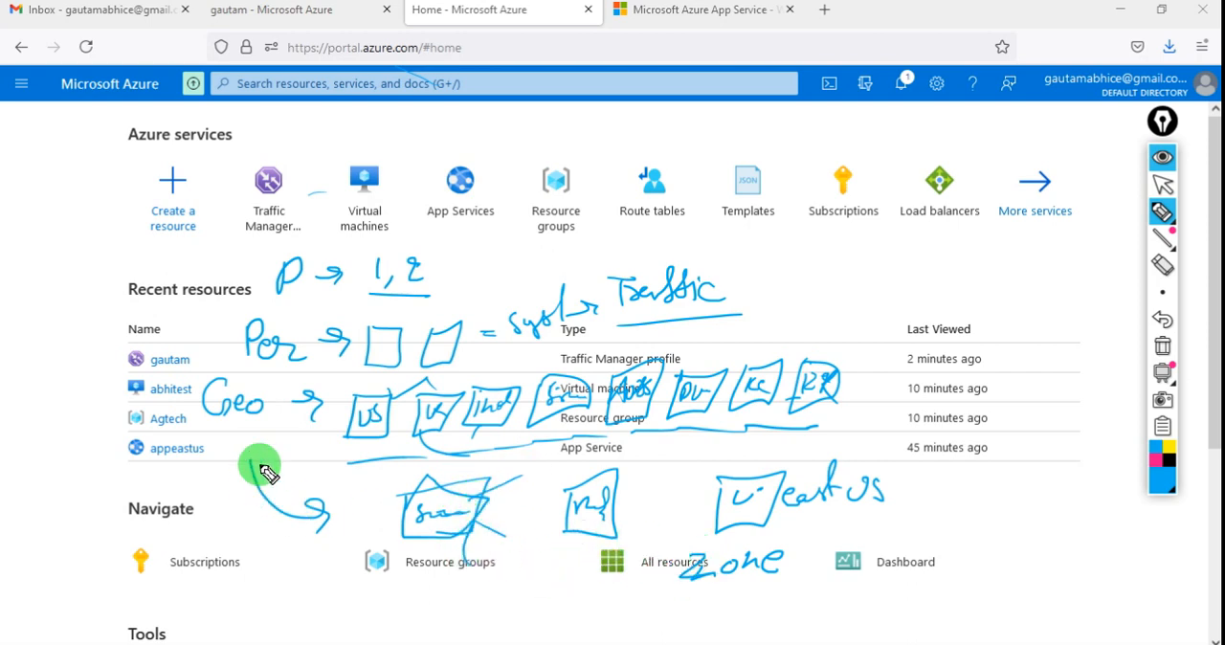
mouse_move(260, 467)
mouse_down()
mouse_move(230, 356)
mouse_move(197, 459)
mouse_up()
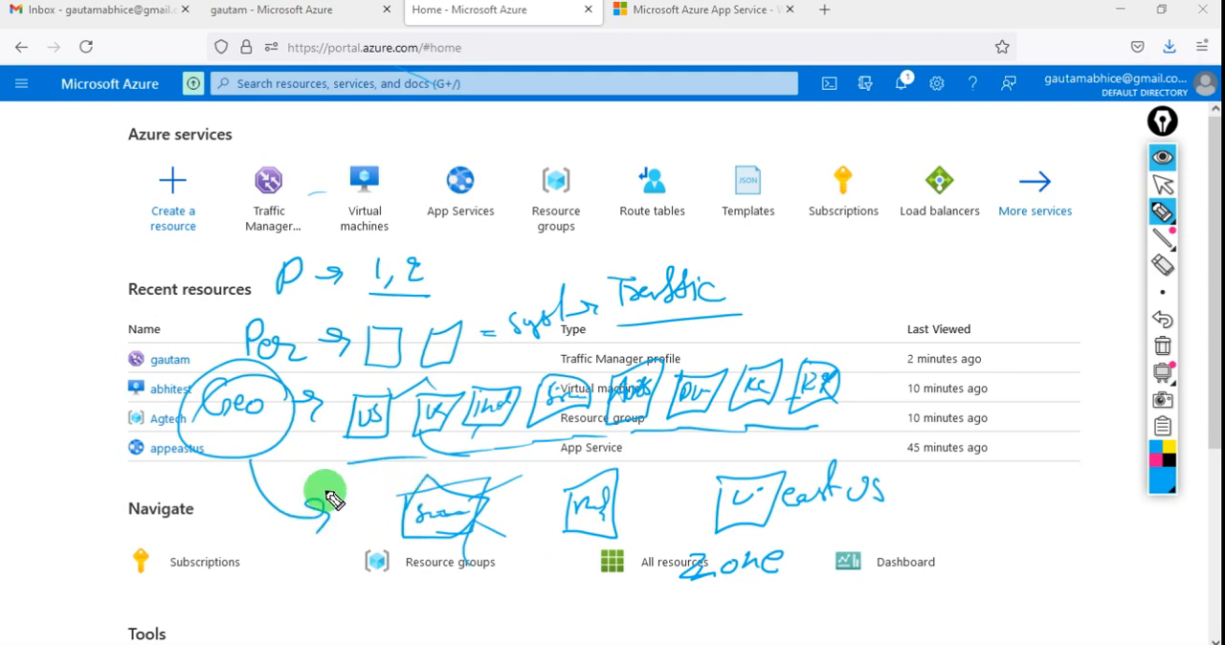
mouse_move(302, 598)
mouse_down()
mouse_move(365, 575)
mouse_move(418, 596)
mouse_move(465, 583)
mouse_move(480, 620)
mouse_move(508, 581)
mouse_up()
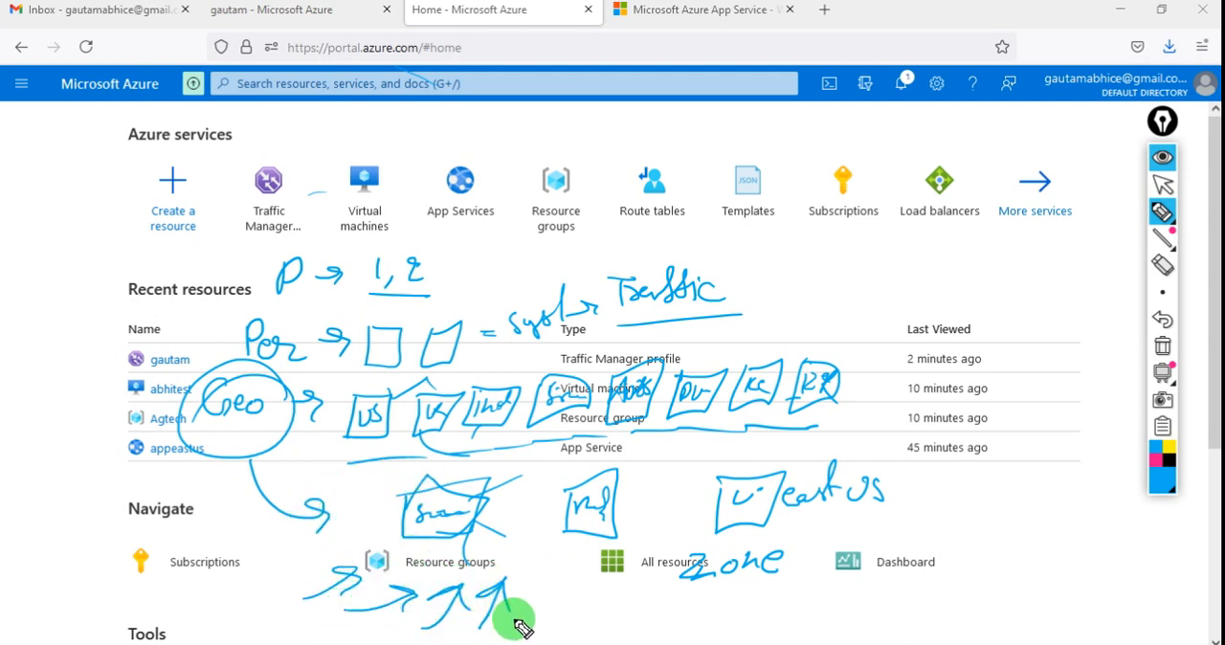
drag(548, 631, 549, 617)
drag(557, 572, 569, 591)
mouse_move(611, 635)
mouse_down()
mouse_move(615, 590)
mouse_move(628, 611)
mouse_up()
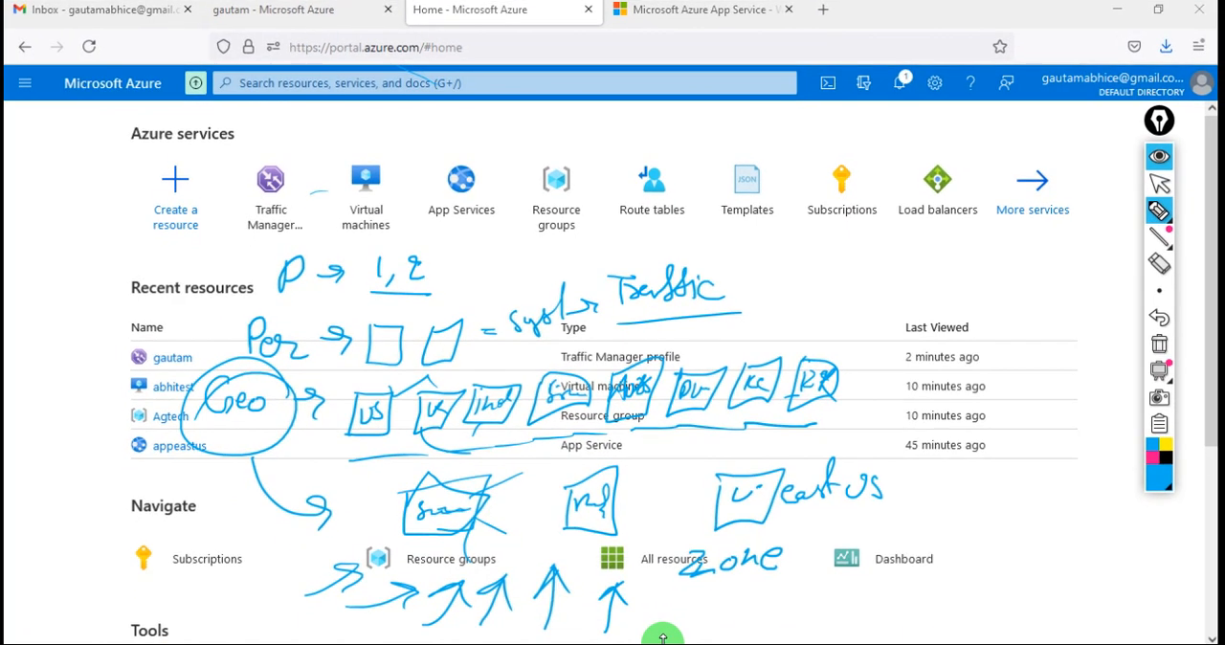
mouse_move(652, 573)
mouse_down()
mouse_move(657, 611)
mouse_move(676, 588)
mouse_move(771, 603)
mouse_up()
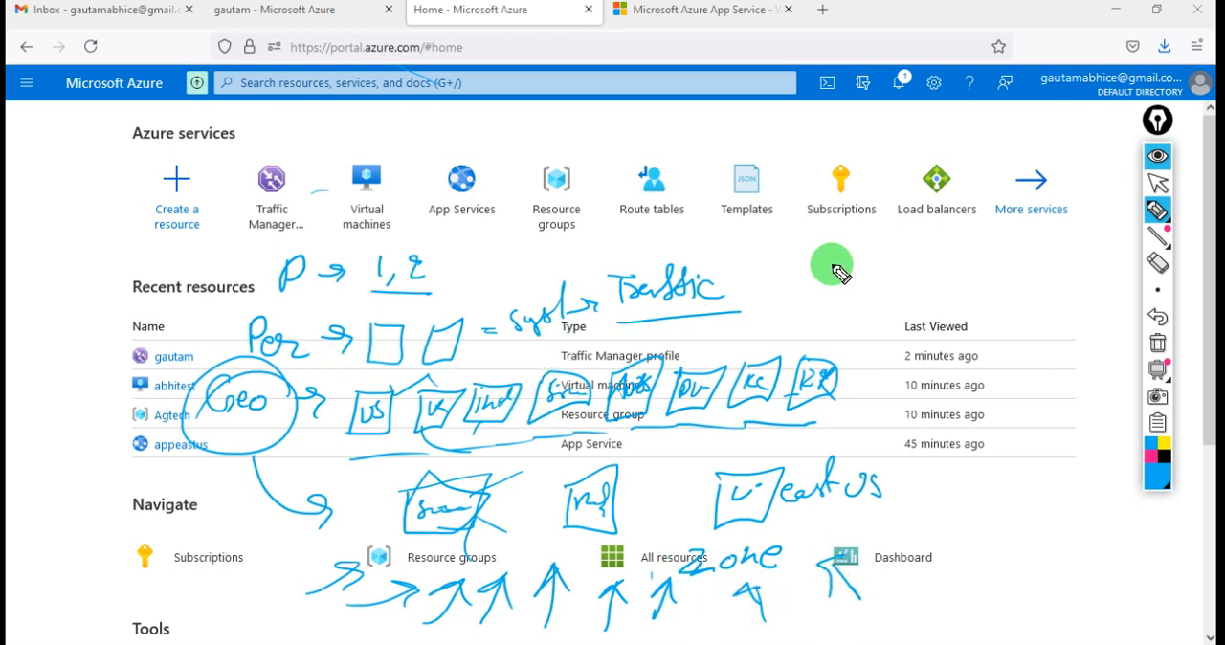
- Handwrite a circled 3 and a "Tm" note beside the Traffic note, and draw a second circled note just below them
mouse_move(828, 253)
mouse_down()
mouse_move(831, 279)
mouse_move(850, 237)
mouse_up()
drag(907, 254, 901, 286)
mouse_move(891, 257)
mouse_down()
mouse_move(919, 247)
mouse_move(928, 277)
mouse_move(1050, 250)
mouse_up()
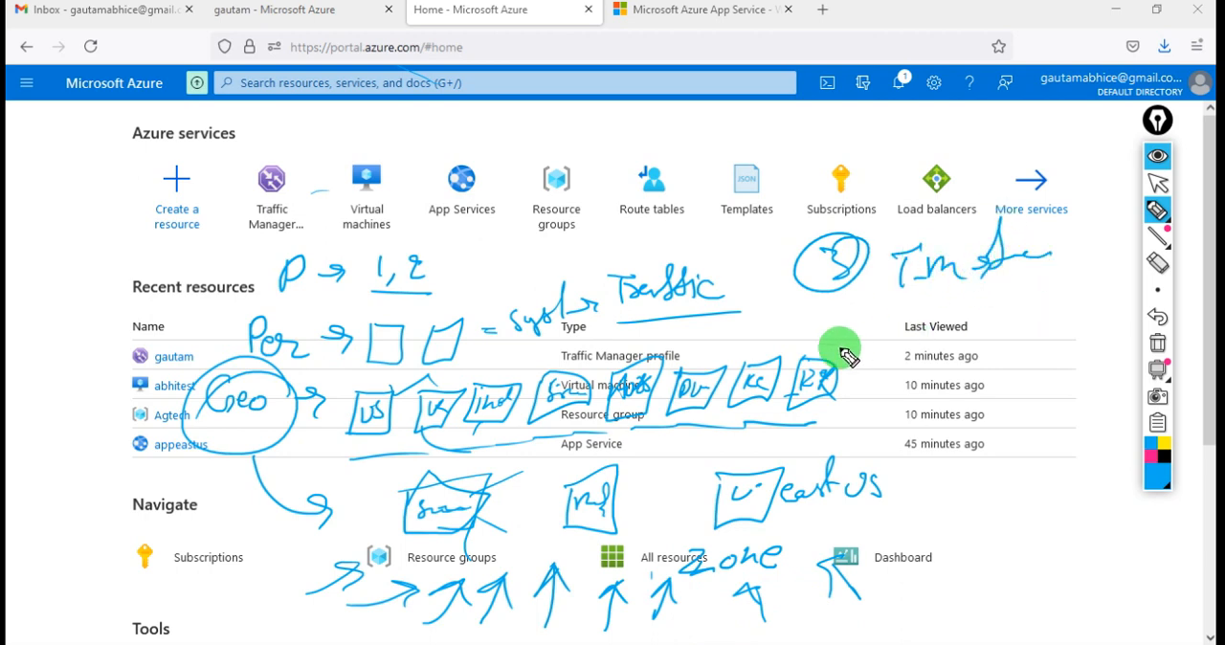
mouse_move(890, 319)
mouse_down()
mouse_move(916, 342)
mouse_move(889, 347)
mouse_up()
drag(933, 304, 868, 364)
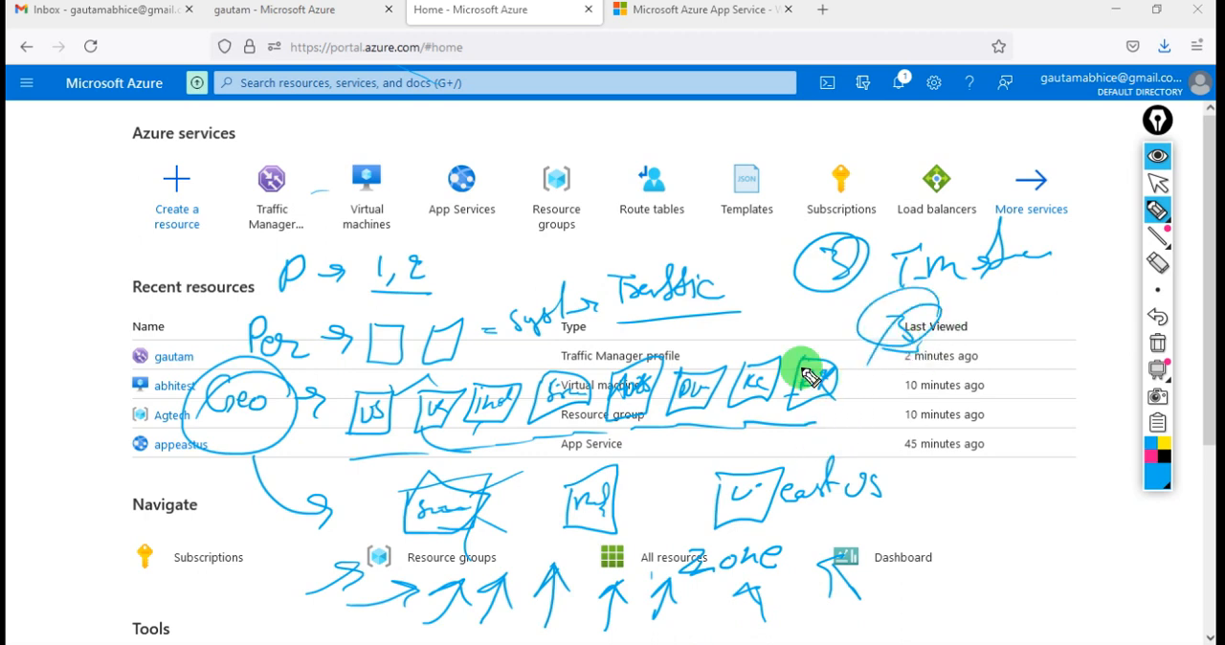